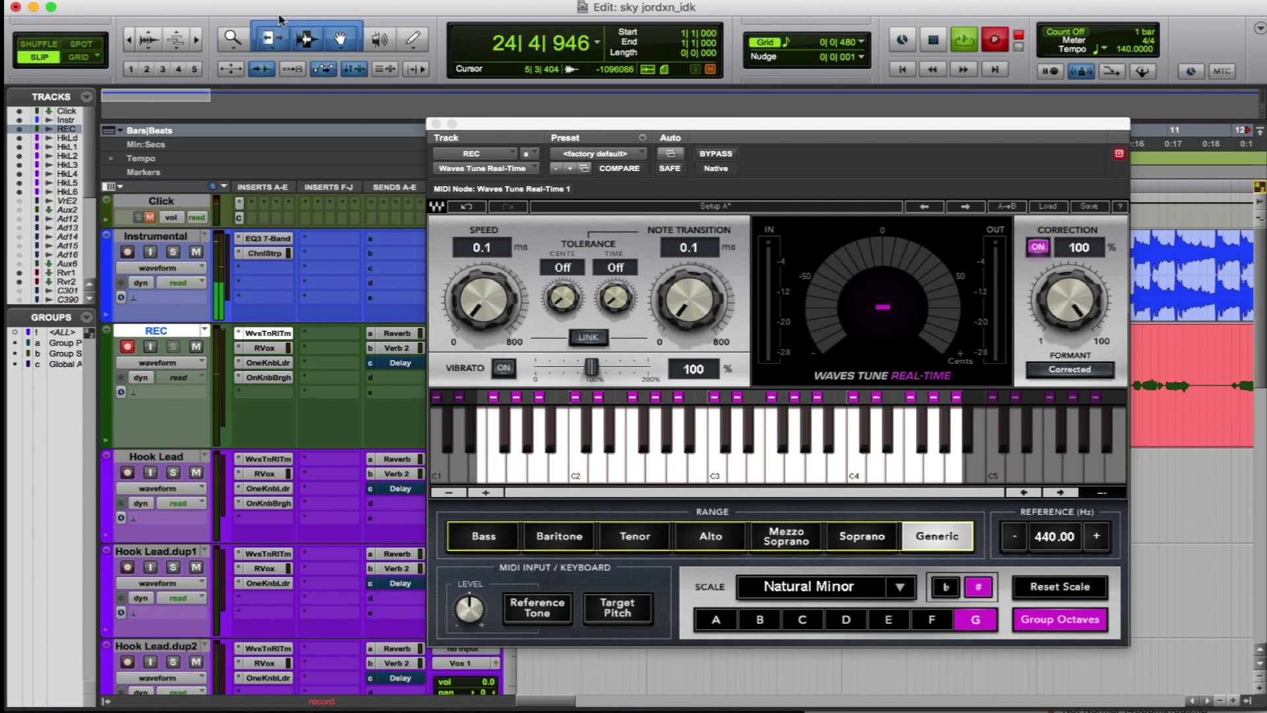
Stop recording, move the recorded vocal clip from the REC track to the Hook Lead track, and close the plug-in window
key(space)
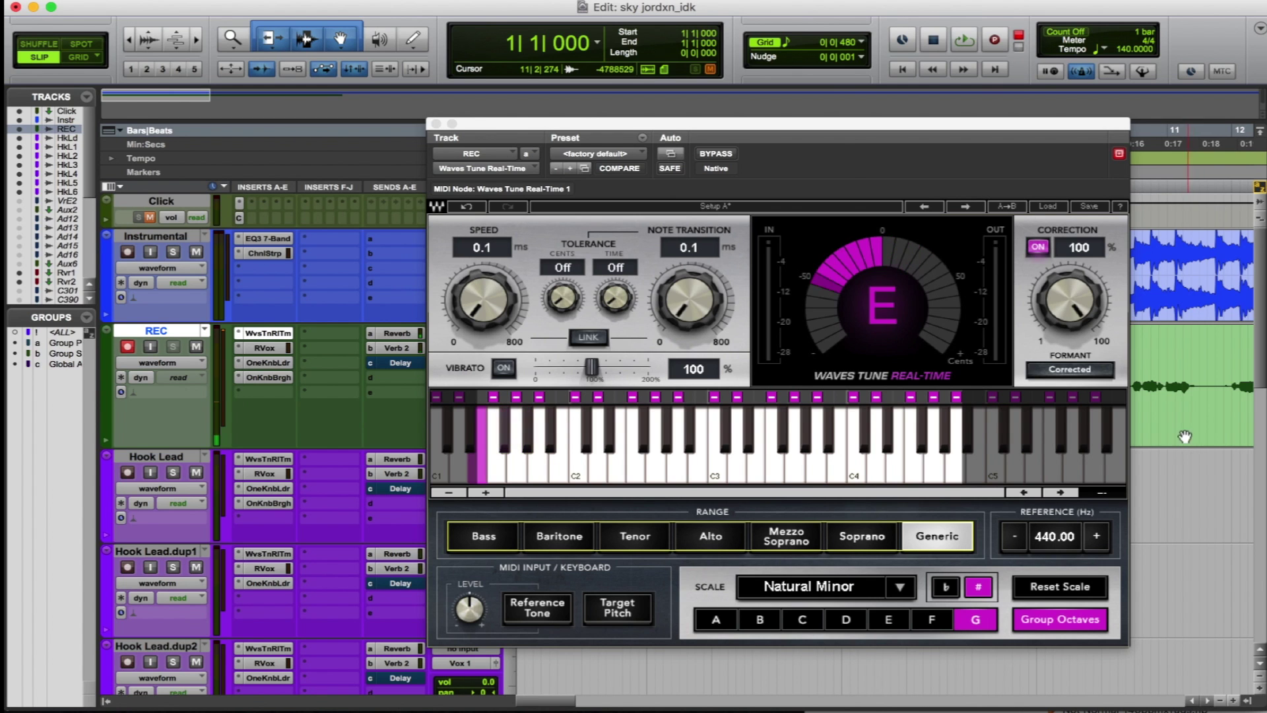
drag(1185, 436, 1180, 468)
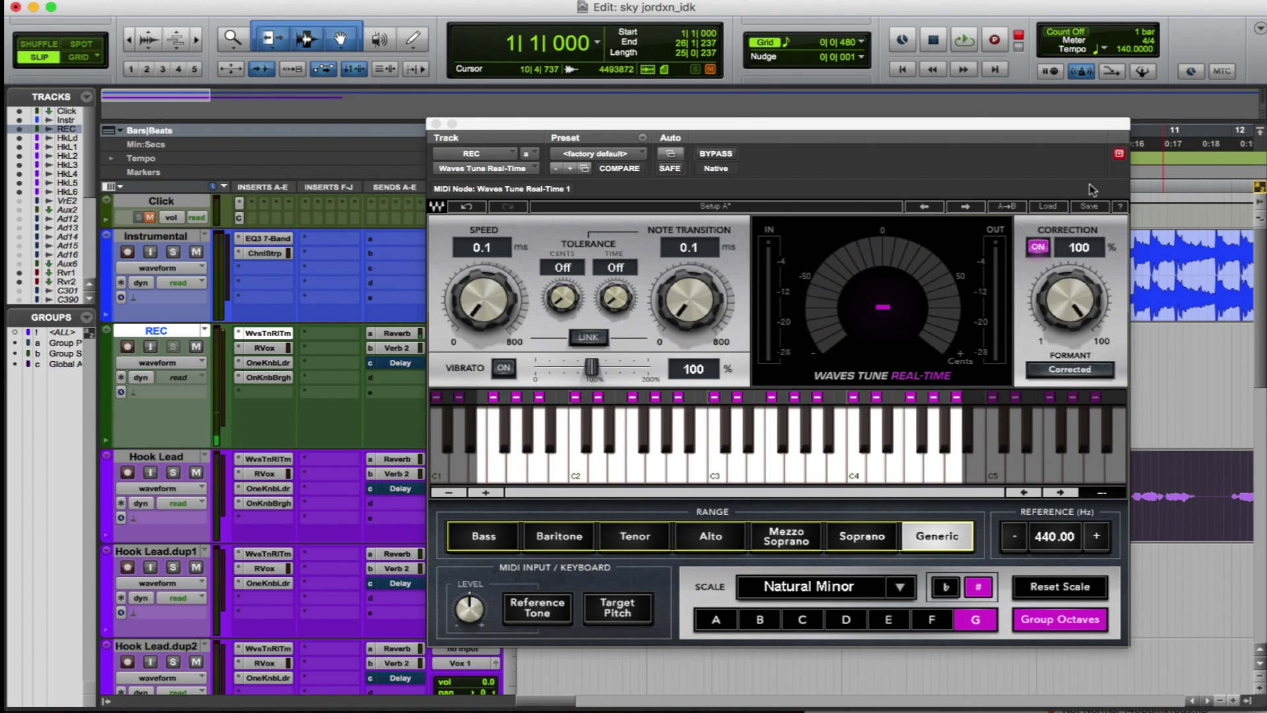
click(436, 124)
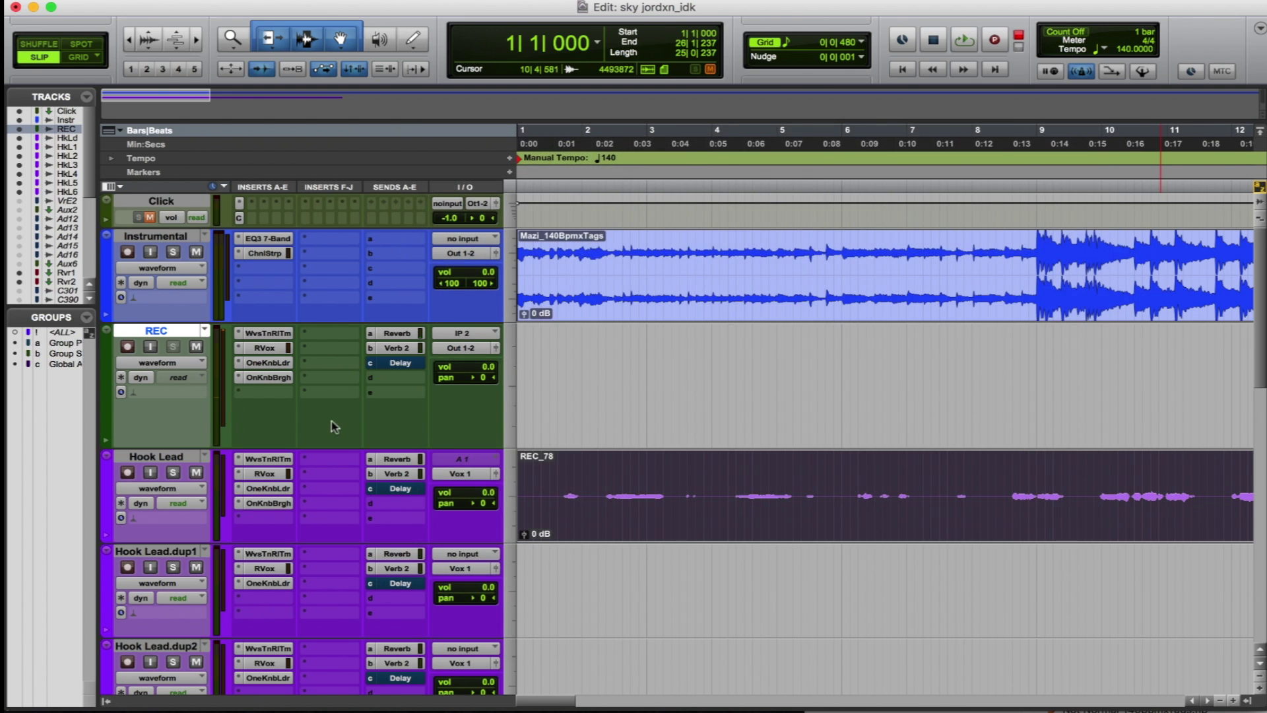
Play the Hook Lead vocal from the session start with its Waves Tune Real-Time open and set its Reverb send level to -4.9
click(277, 460)
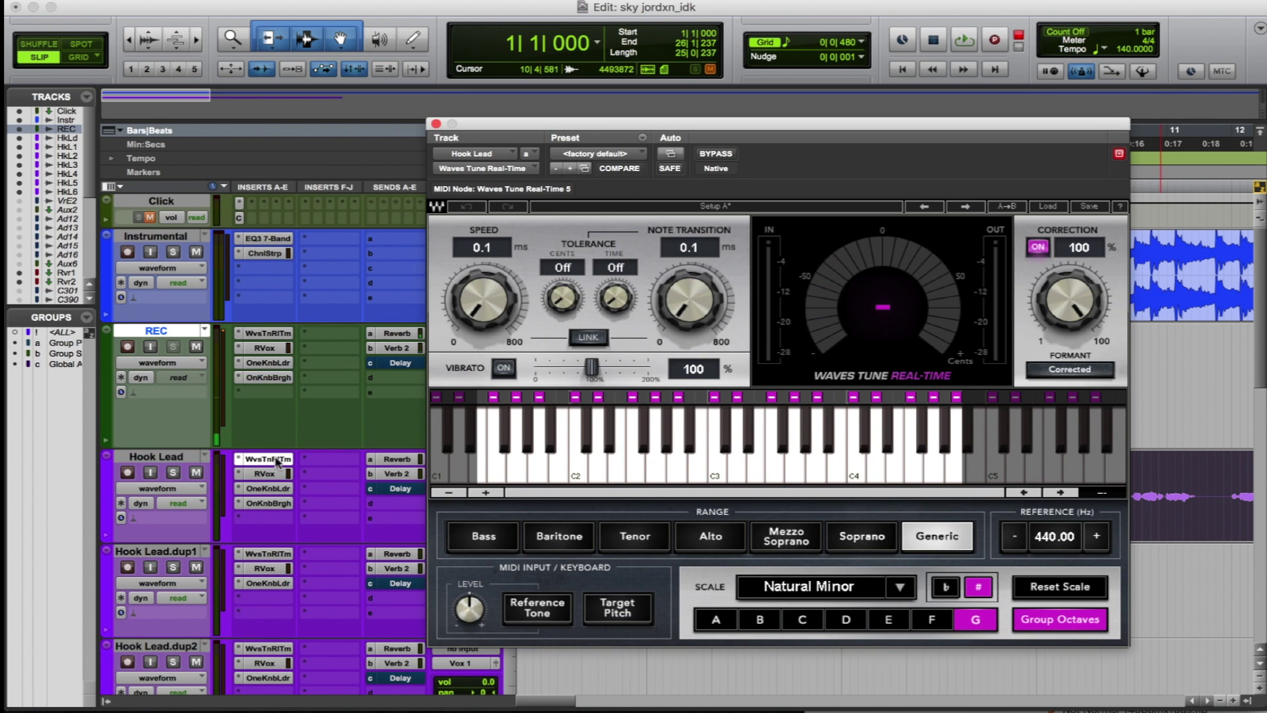
key(Return)
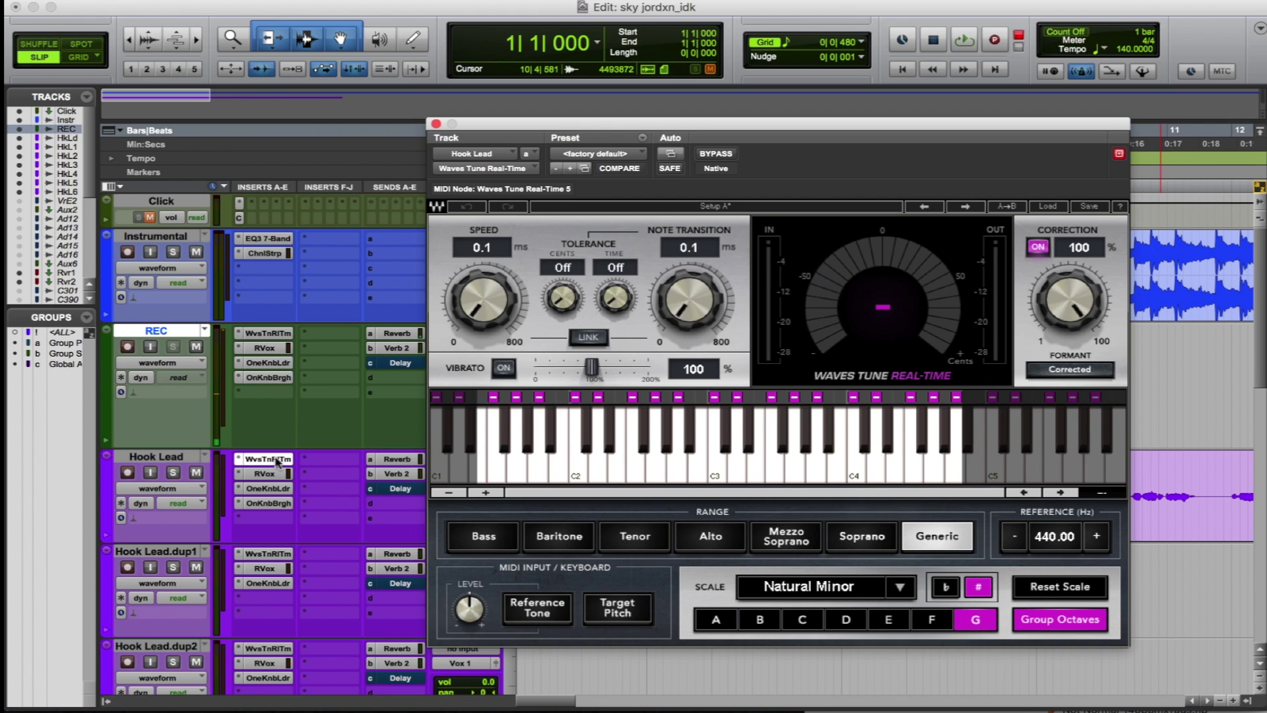
key(space)
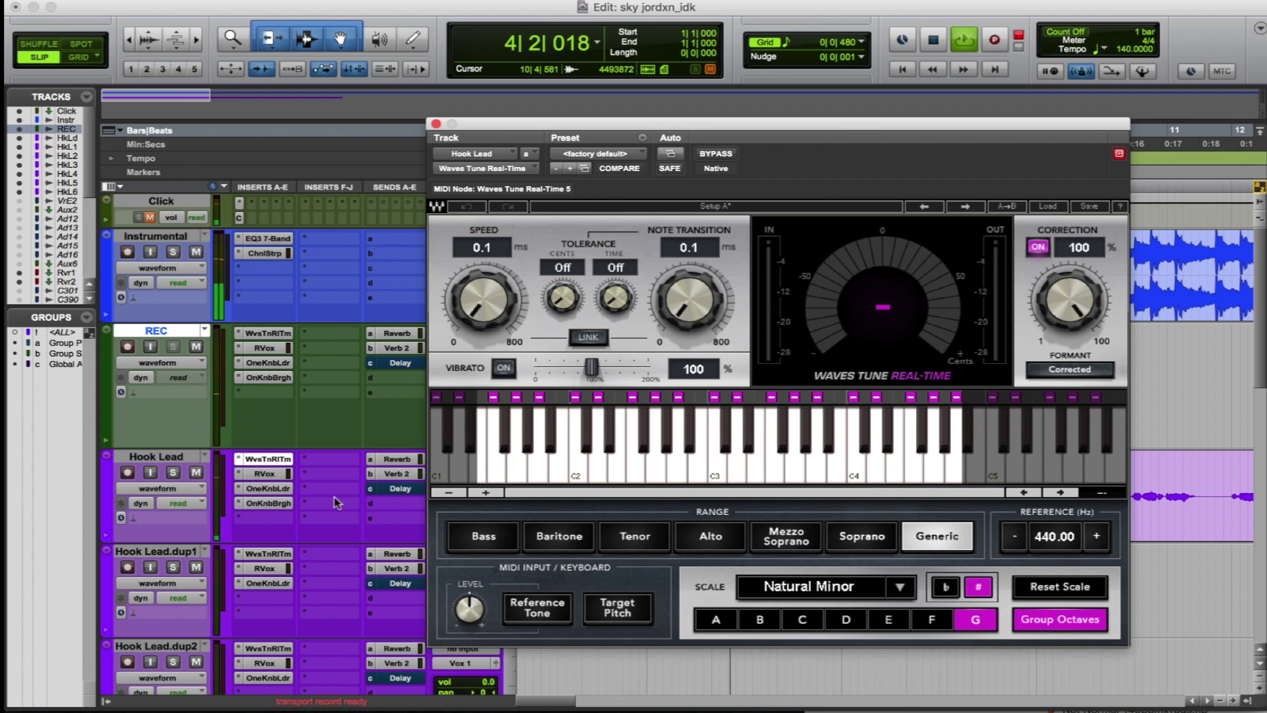
click(396, 460)
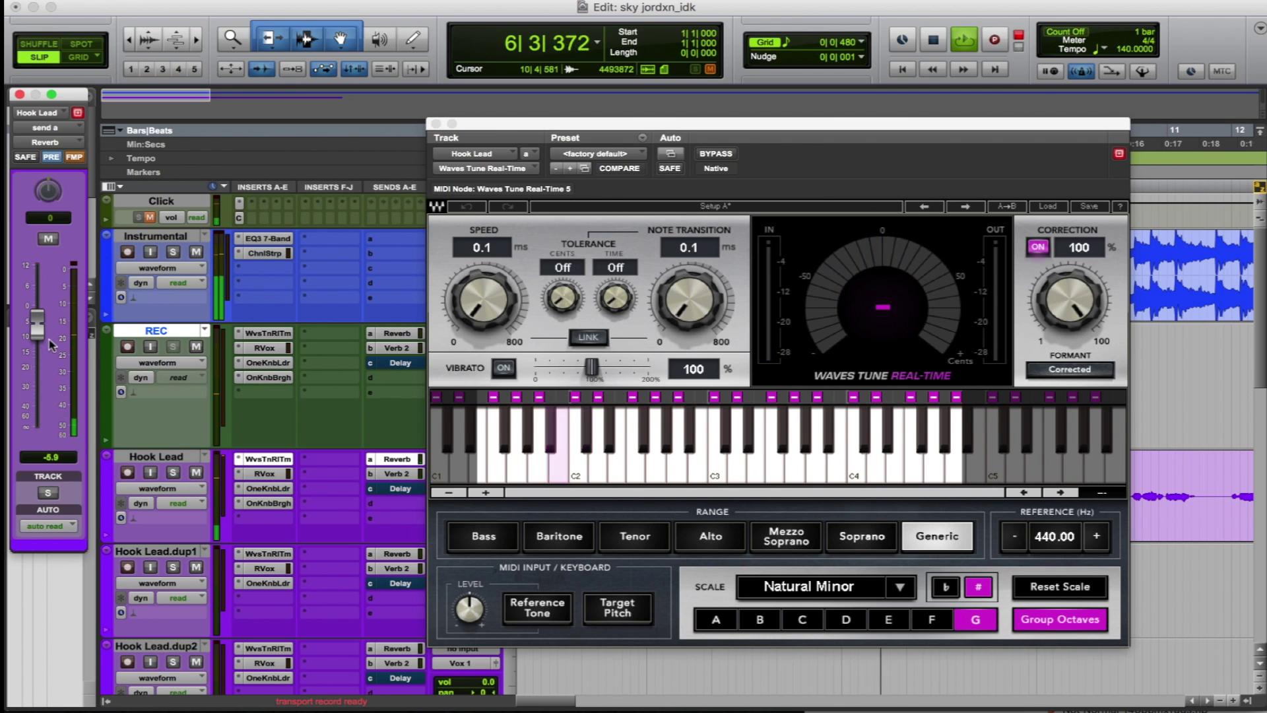
drag(52, 345, 46, 324)
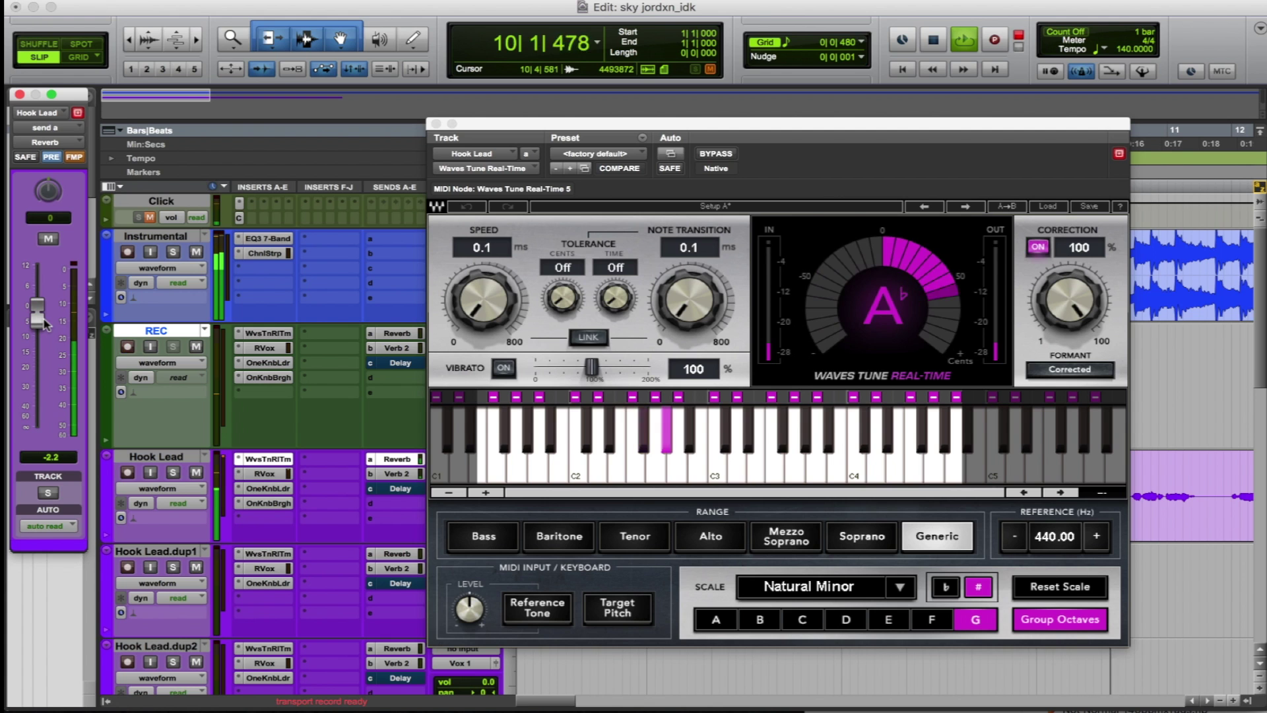
drag(45, 321, 40, 330)
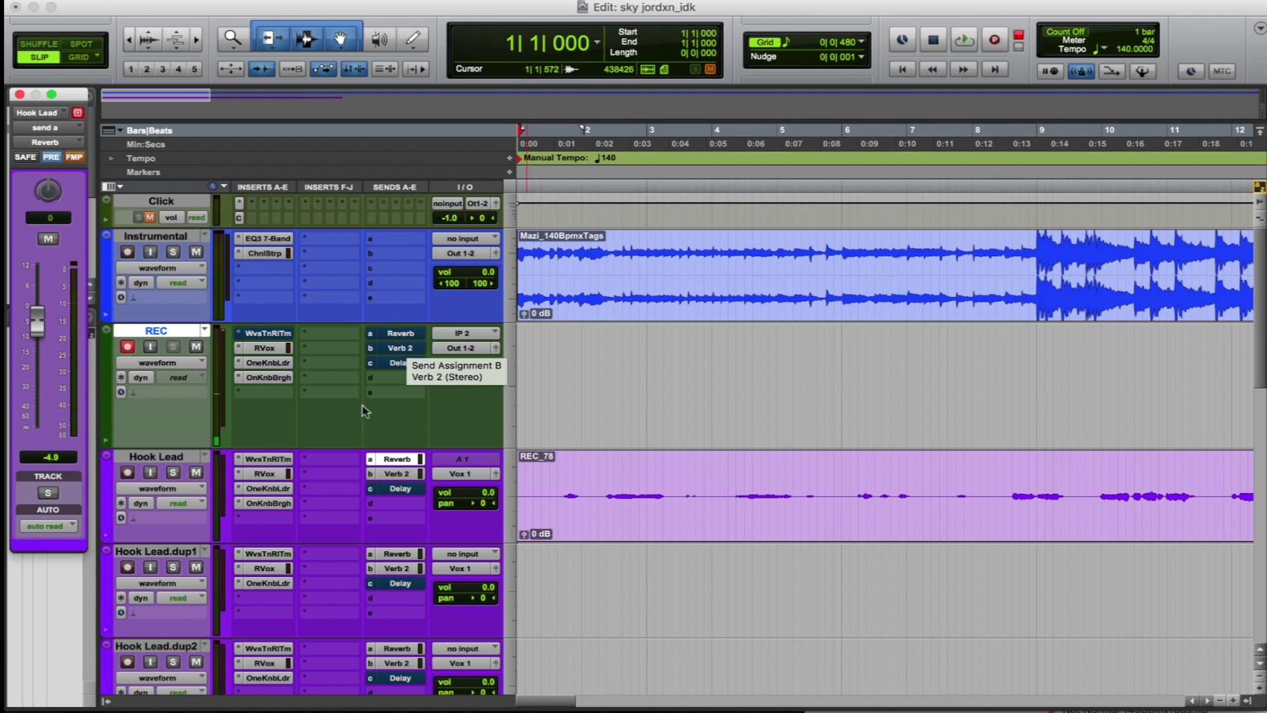
Open Waves Tune Real-Time on the Hook Lead track and move its window clear of the vocal clip
click(265, 459)
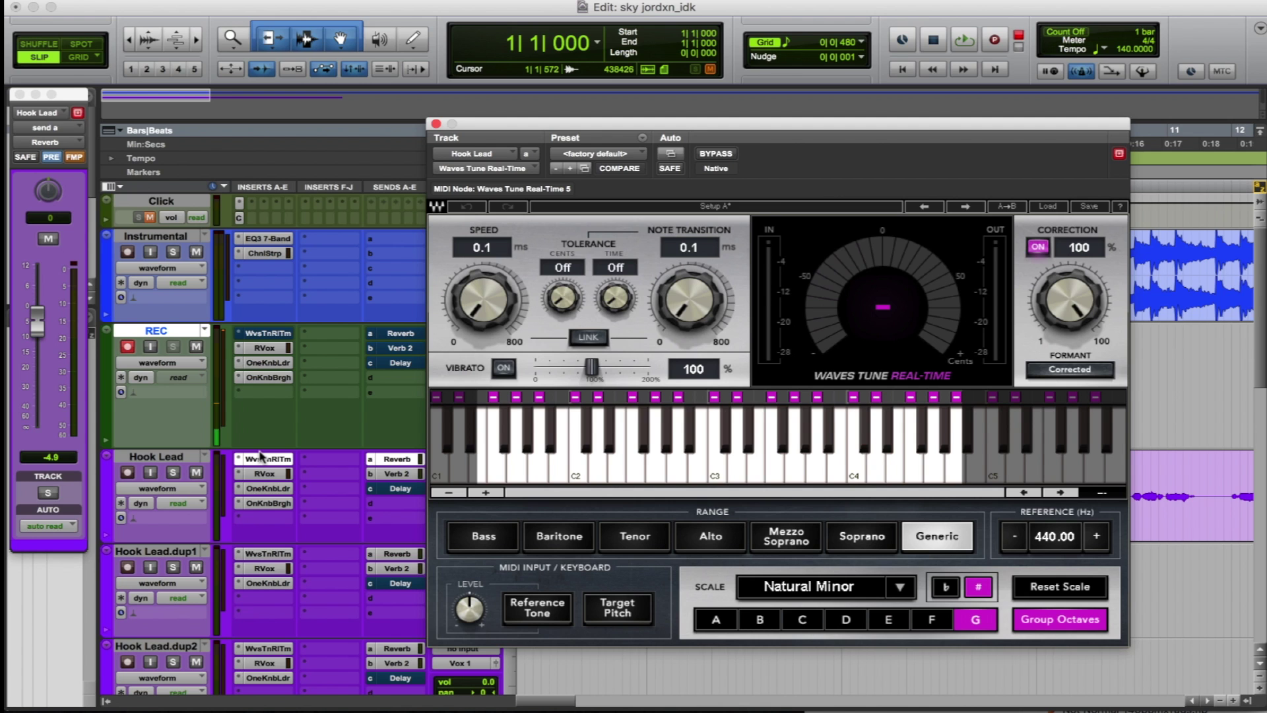
drag(725, 134, 409, 96)
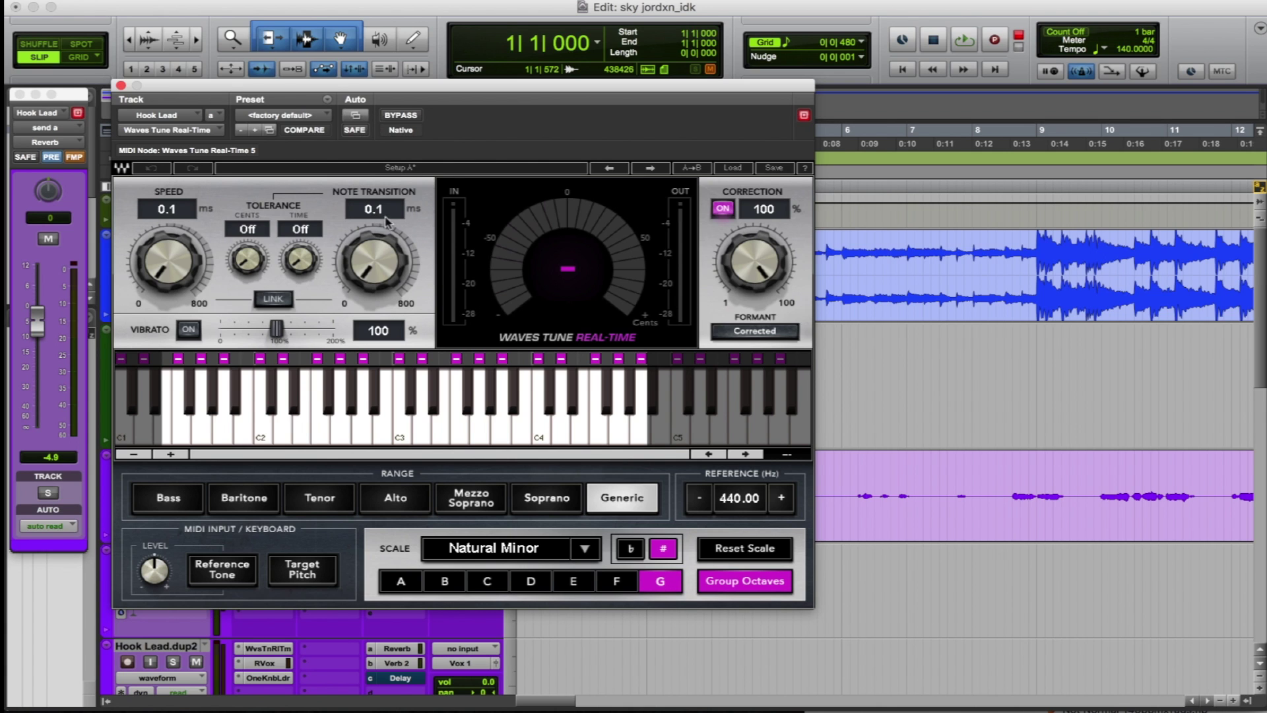
Enable automation for the Correction control in Waves Tune Real-Time and switch it off again
right_click(758, 264)
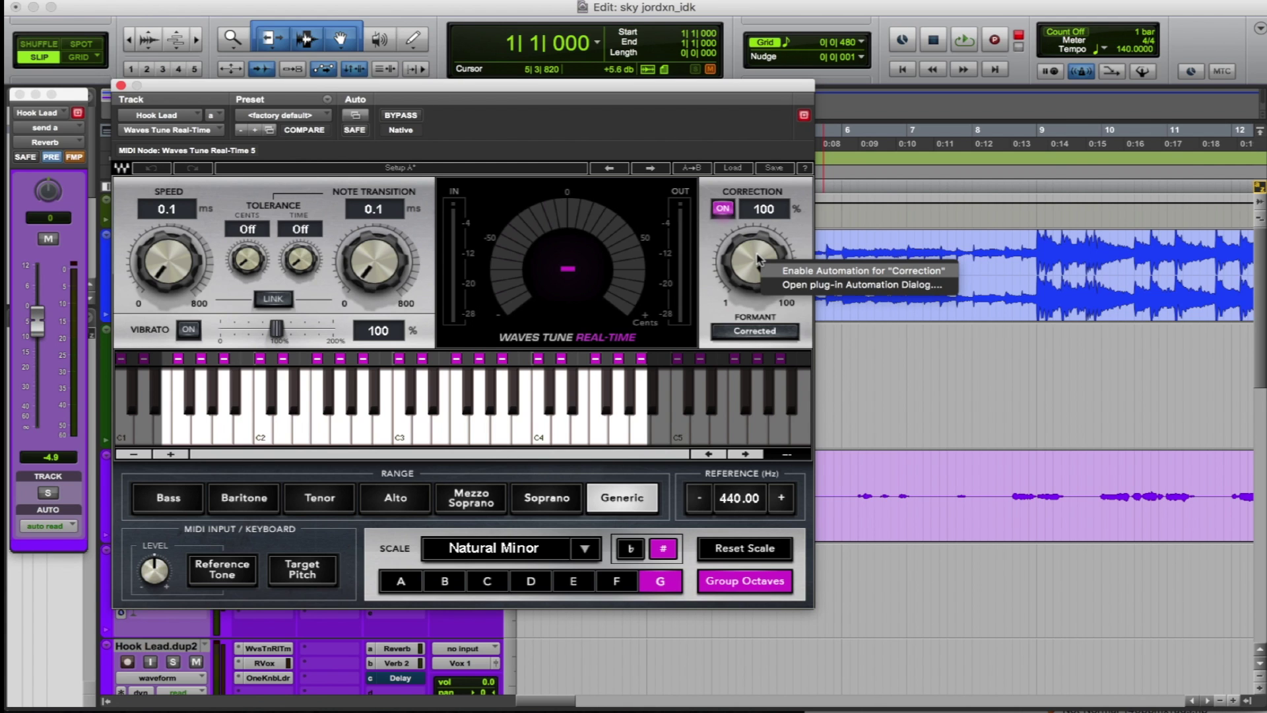
click(799, 273)
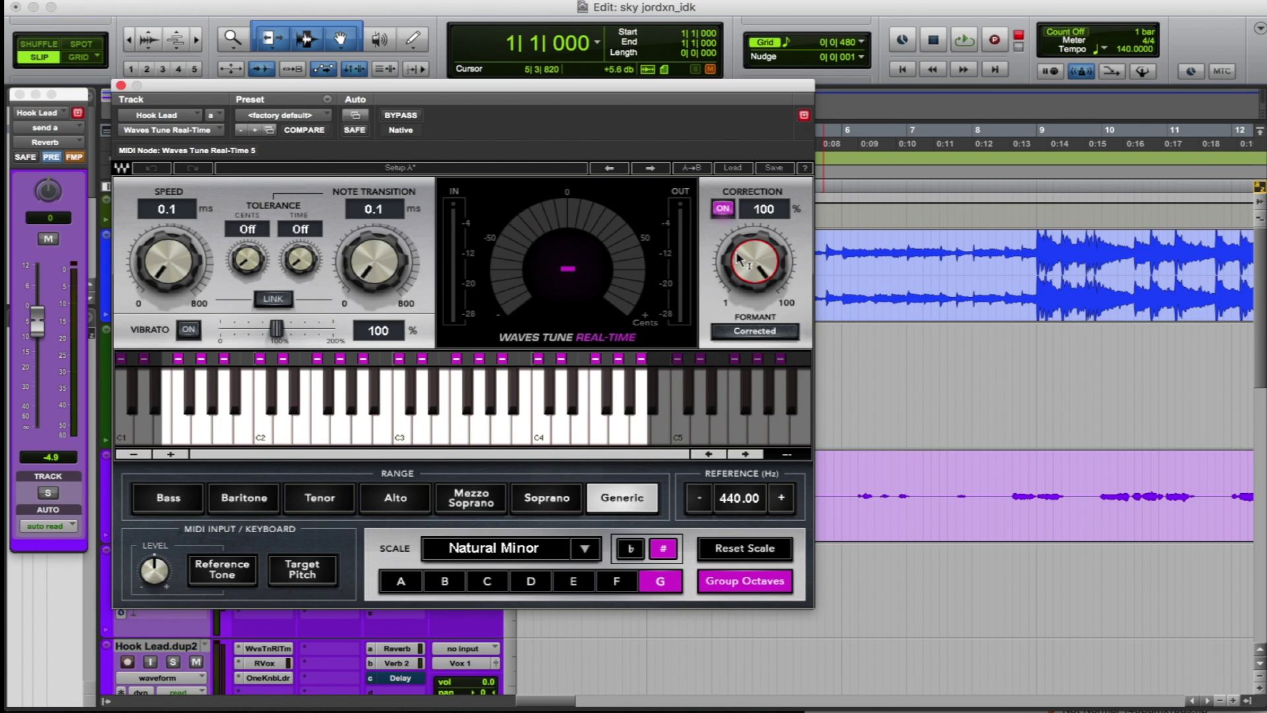
right_click(740, 258)
click(778, 264)
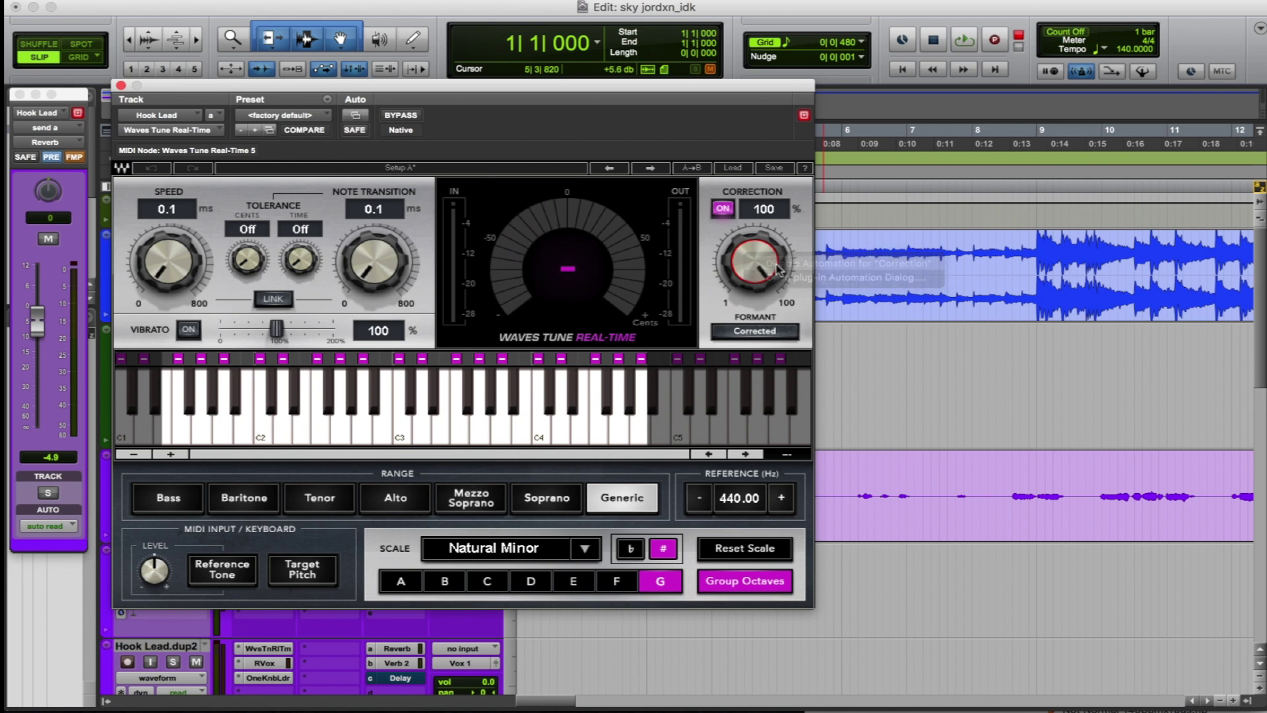
Add Correction to the automated parameters of Waves Tune Real-Time on Hook Lead and close the plug-in window
click(355, 117)
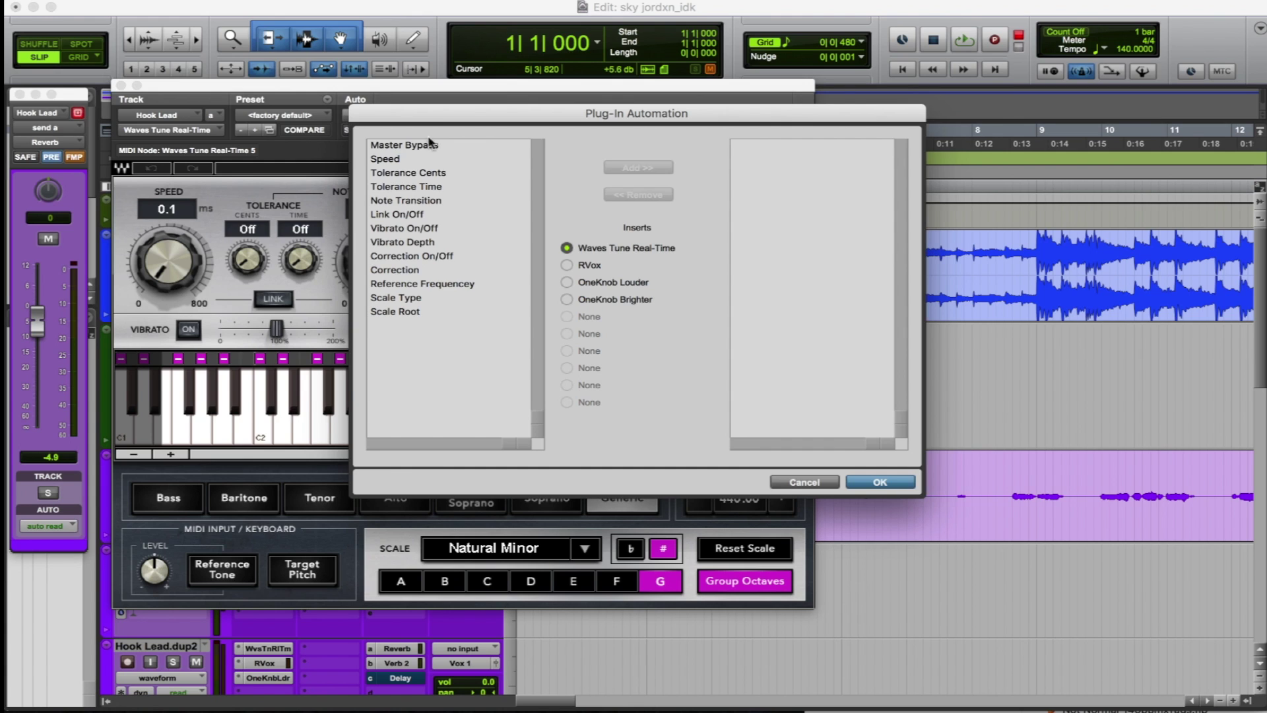
click(414, 272)
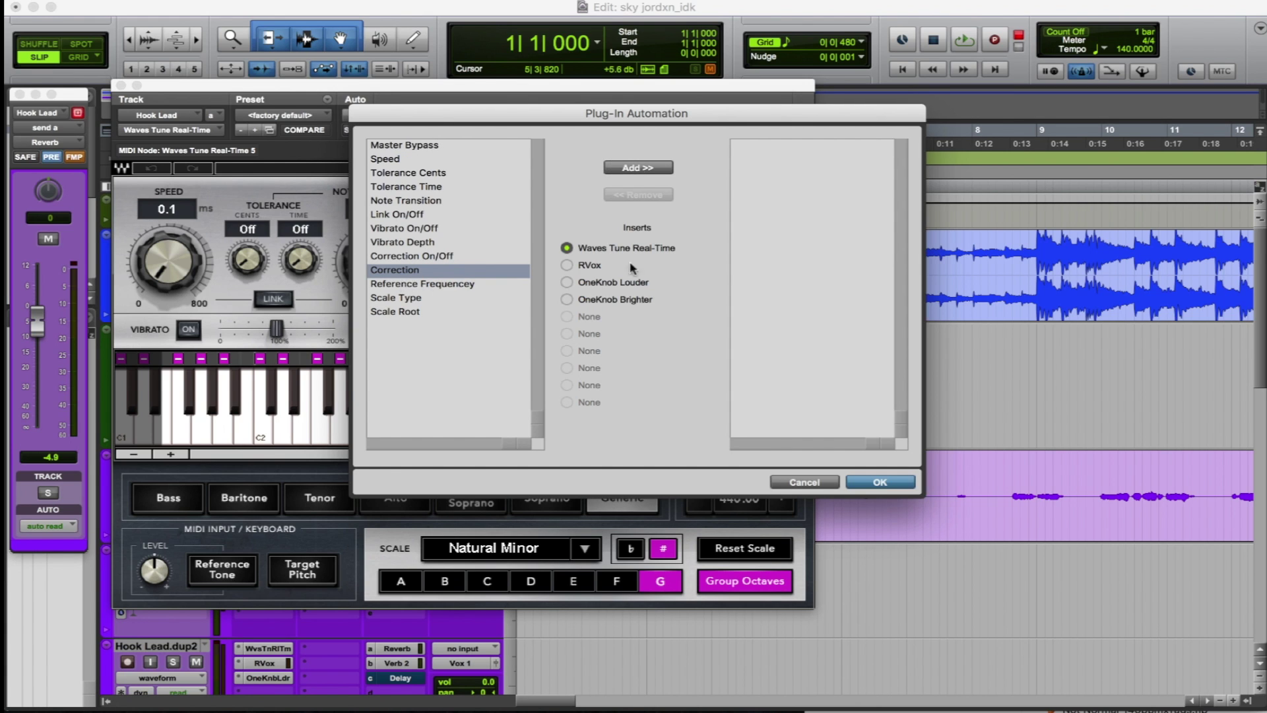
click(654, 173)
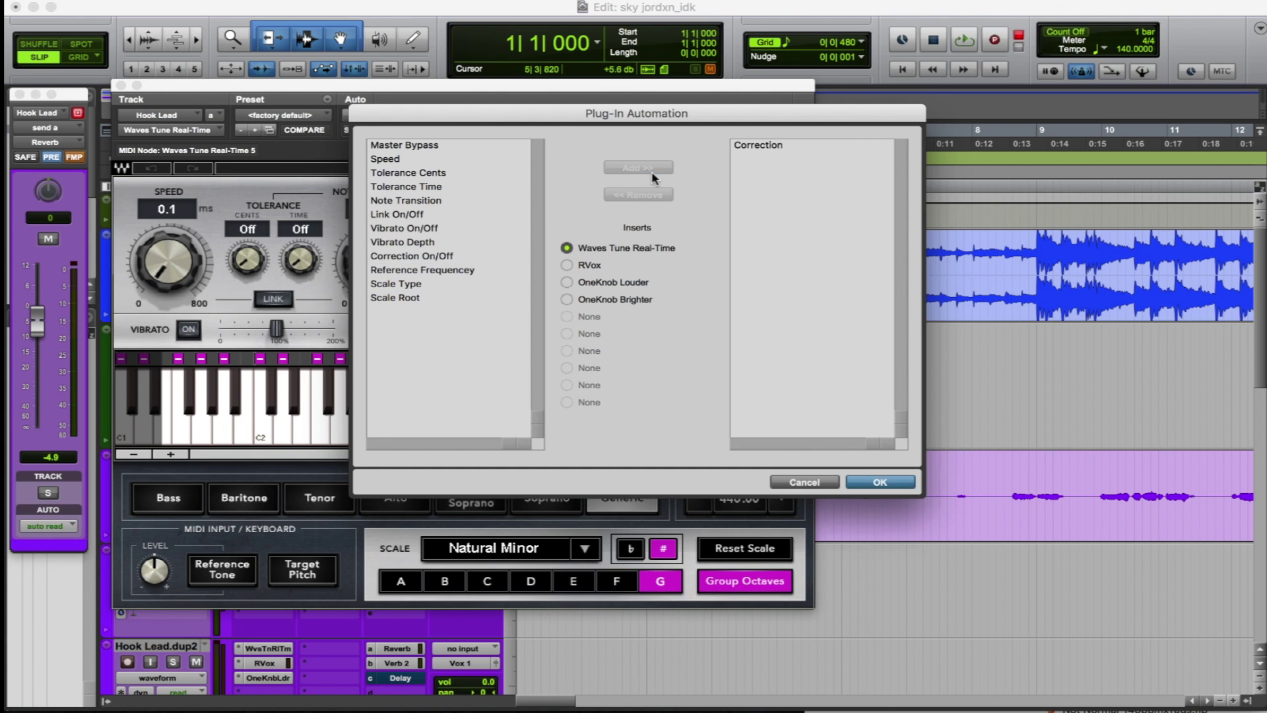
click(878, 486)
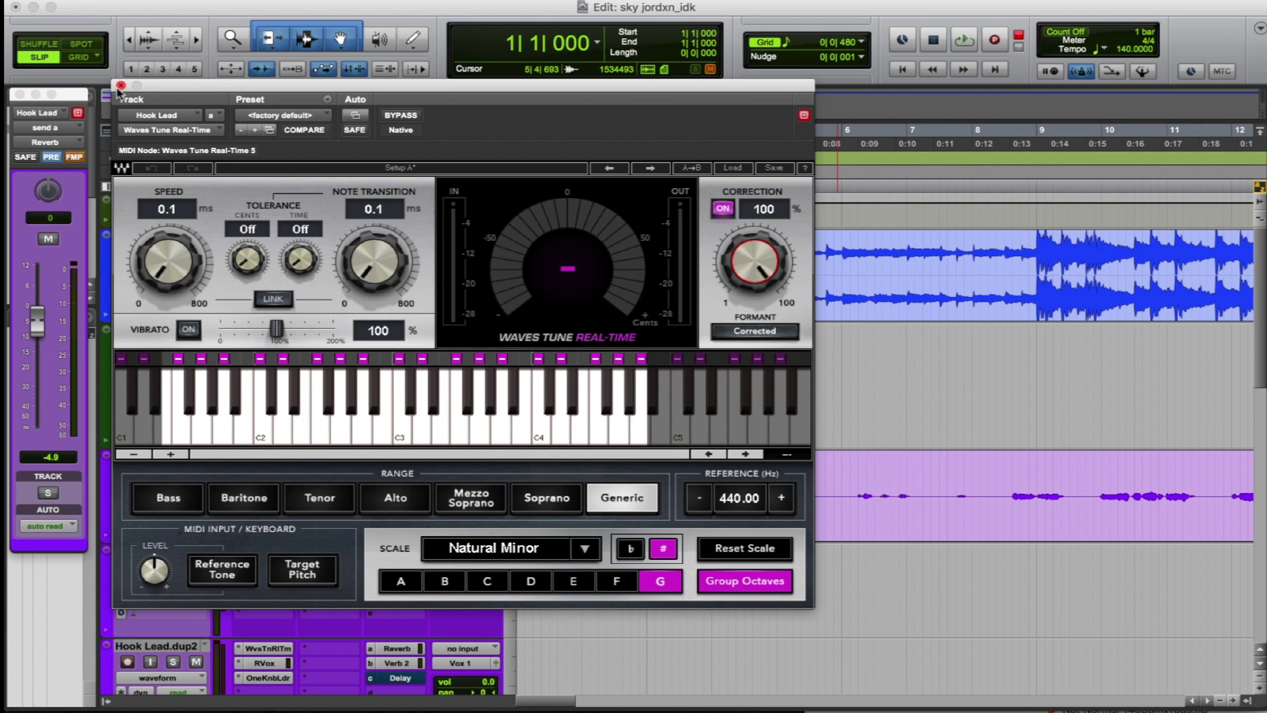
click(121, 86)
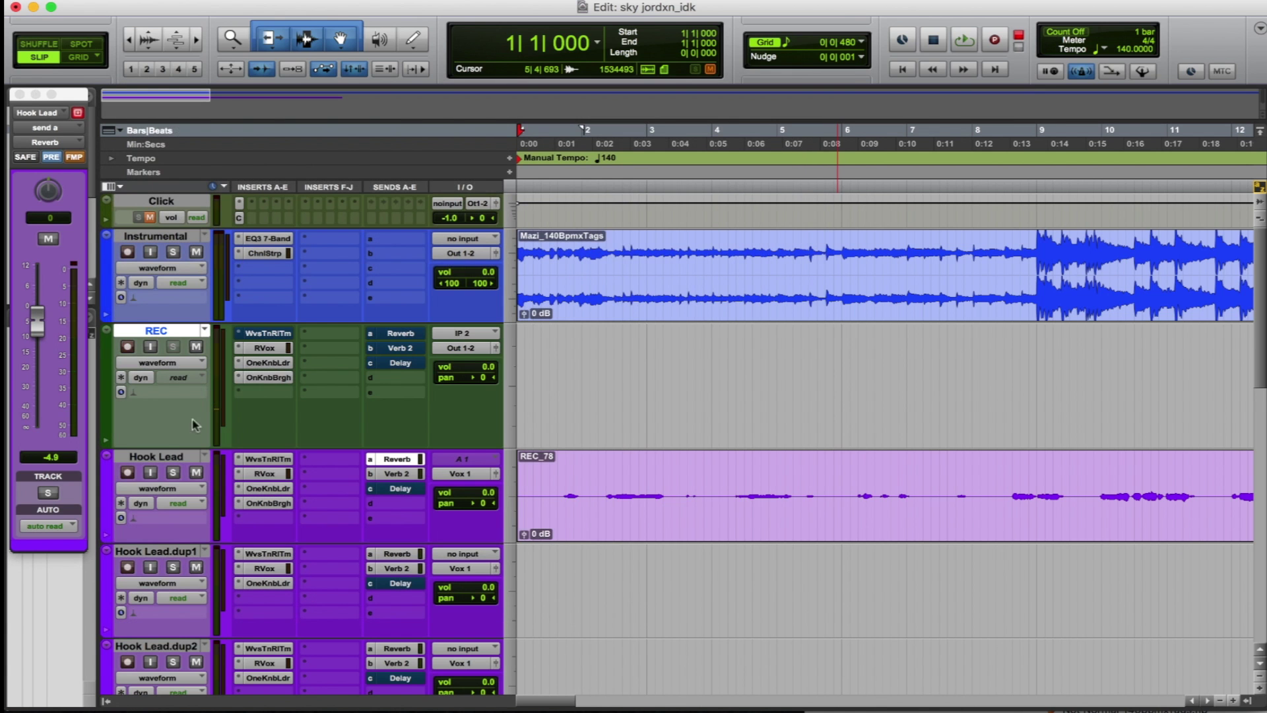
Display the Waves Tune Real-Time Correction automation on the Hook Lead track and turn on input monitoring for REC
click(170, 488)
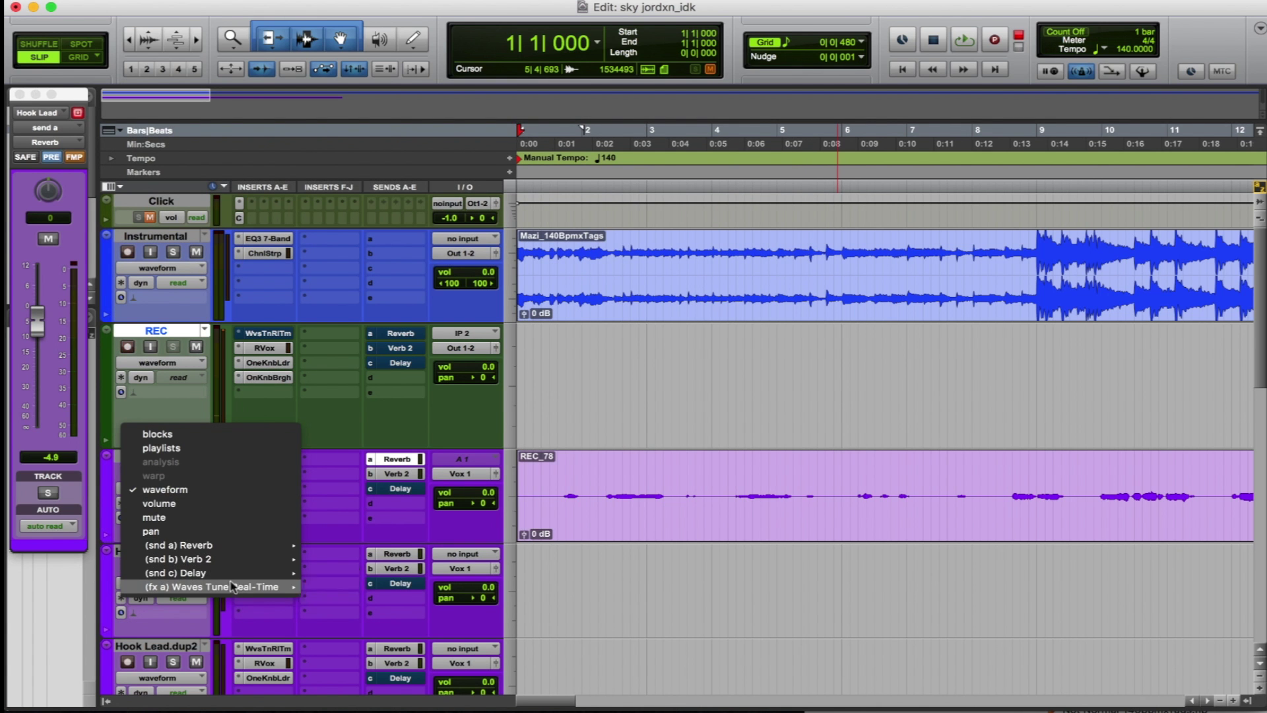
click(338, 587)
key(shift+r)
key(shift+i)
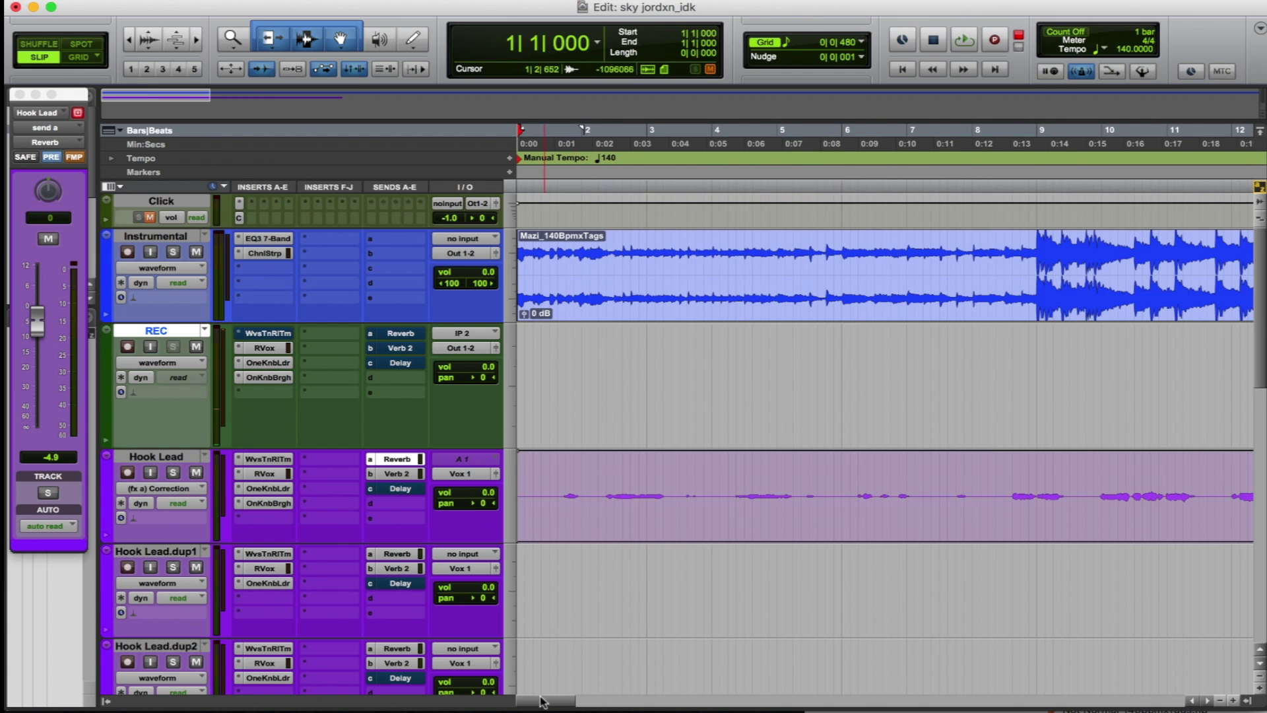
Place the playback start in bar 8 at 8|2|299 and play the song briefly from there
scroll(660, 264, right, 5)
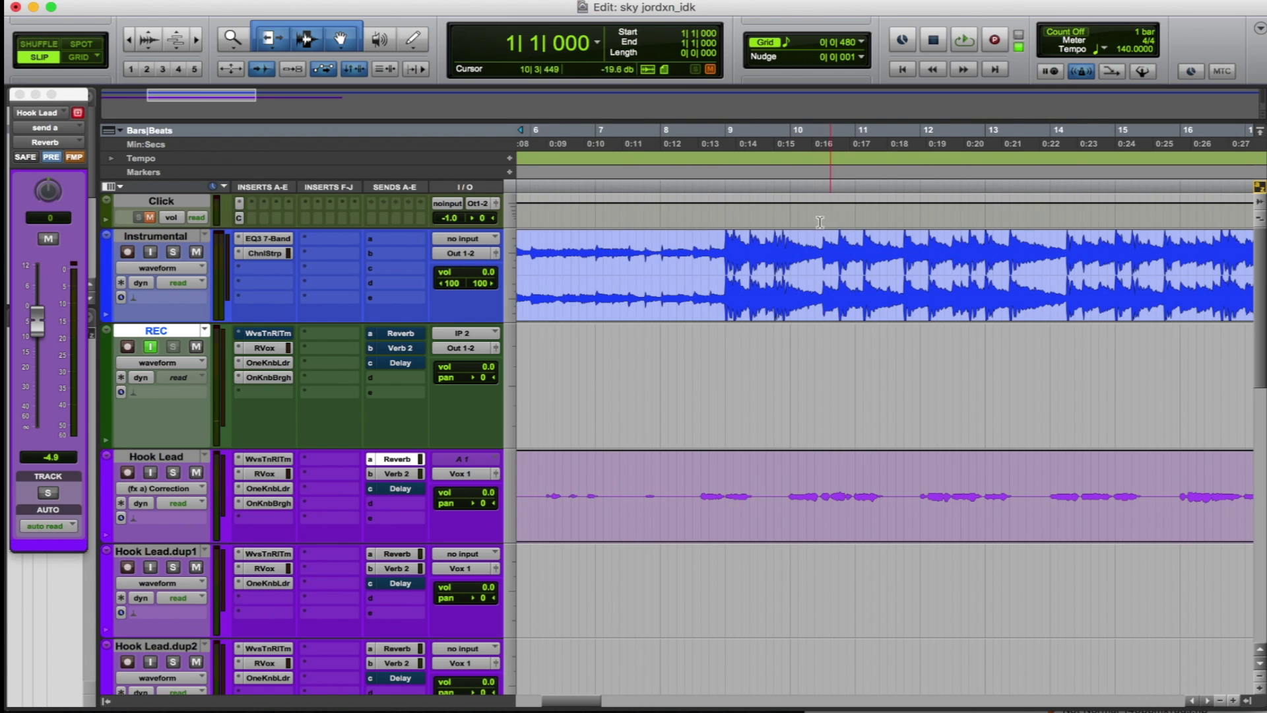
click(676, 187)
key(space)
key(space)
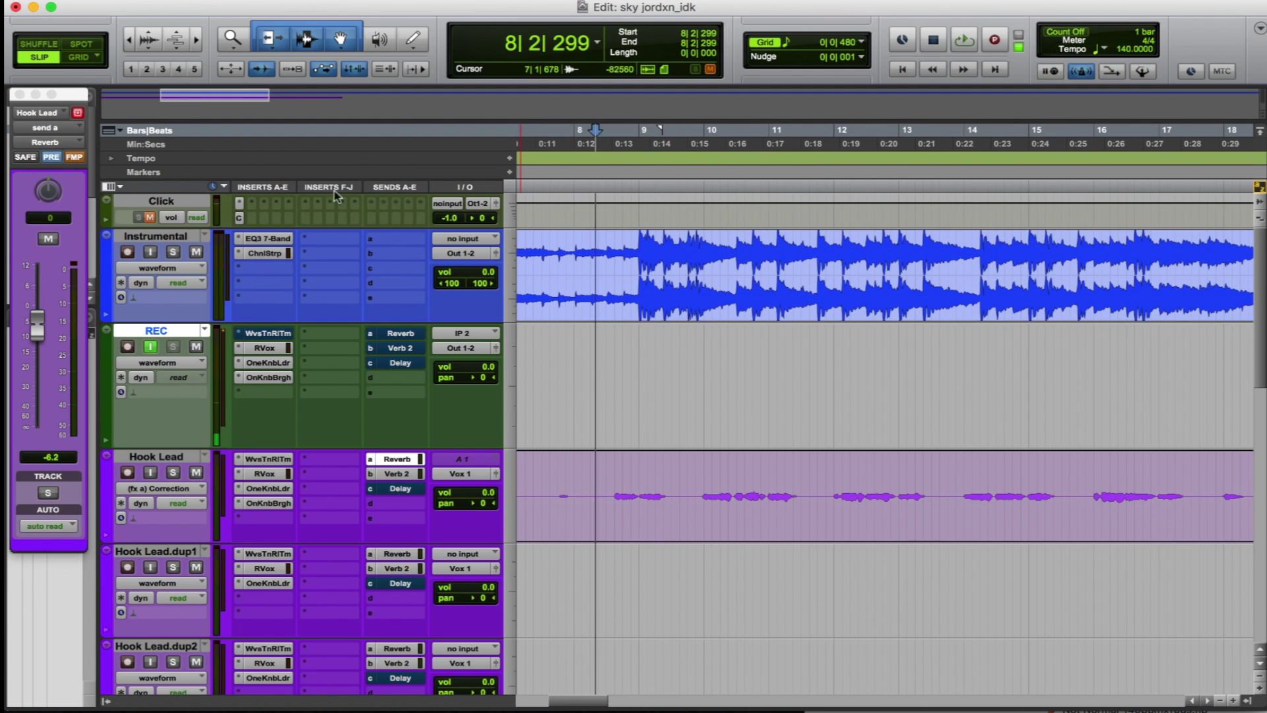
Shape a dip to about 63% in Hook Lead's Correction automation from just before bar 12 into bar 13 with the Grabber tool
click(340, 39)
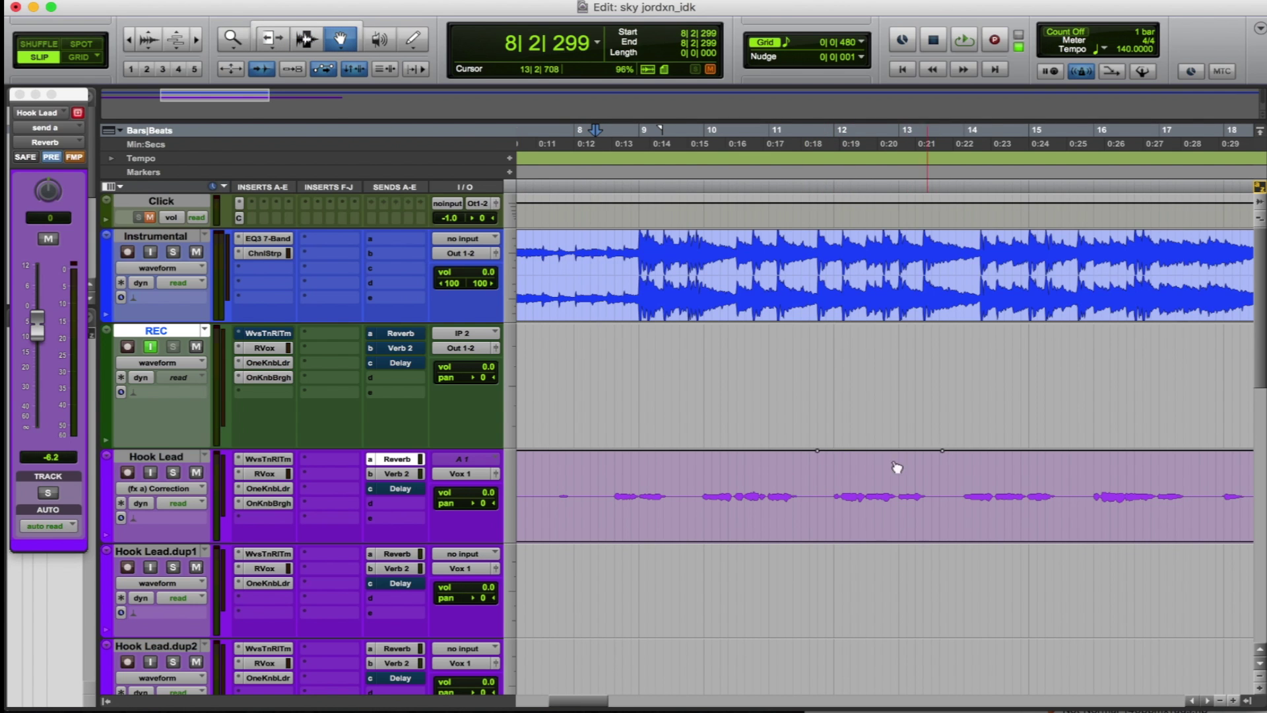
drag(825, 453, 920, 483)
drag(819, 452, 820, 485)
drag(921, 483, 929, 485)
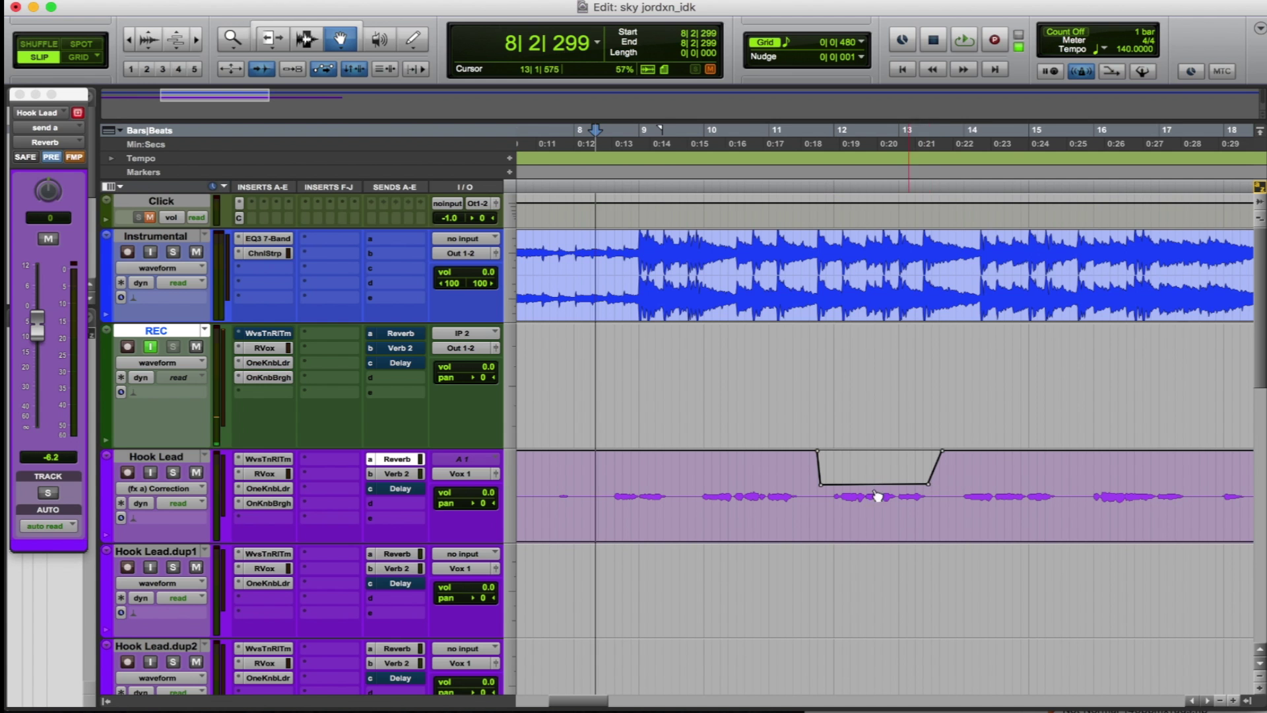
Open Hook Lead's Waves Tune Real-Time beside the timeline and play through the dip to watch the Correction value follow the automation
click(268, 459)
drag(528, 95, 421, 18)
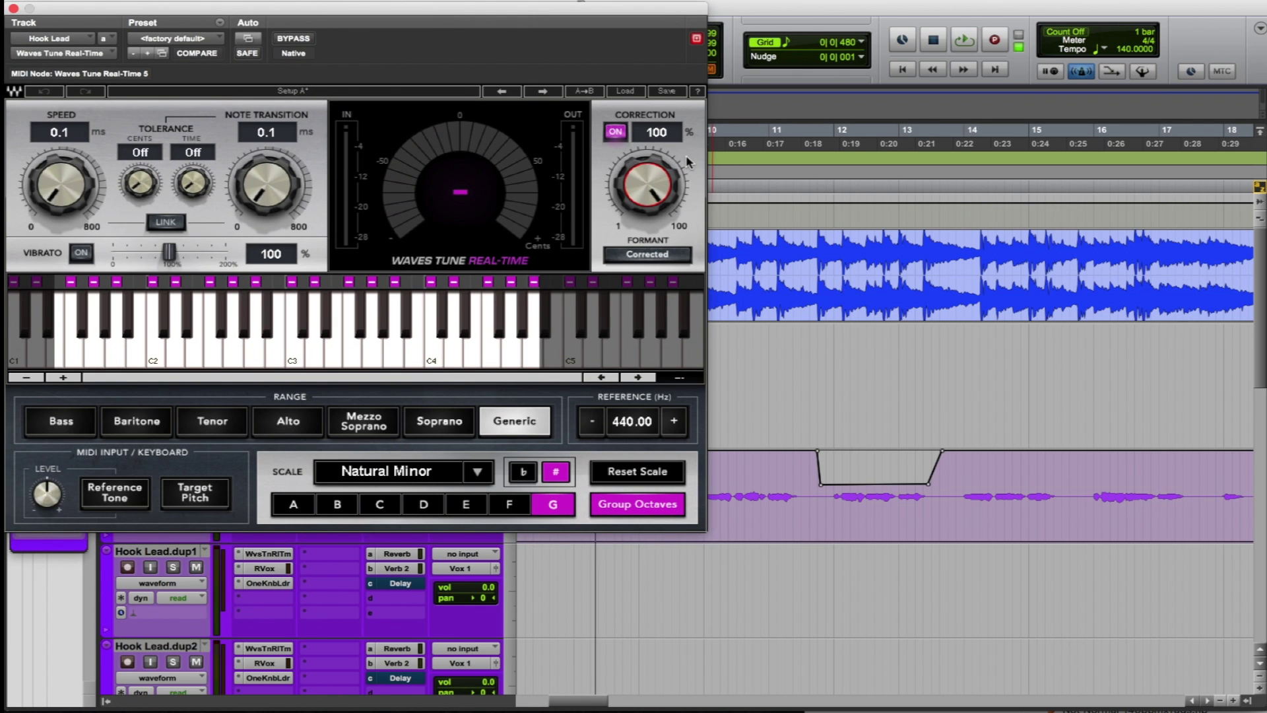
key(space)
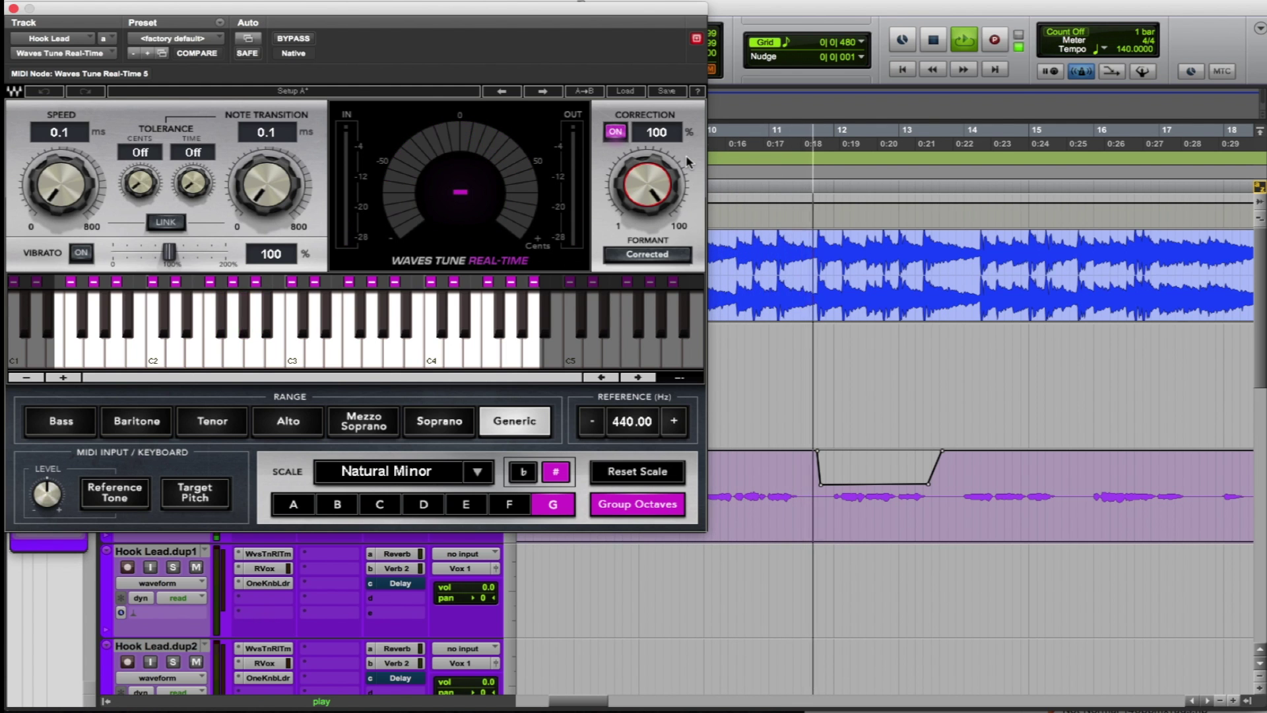
scroll(687, 162, down, 10)
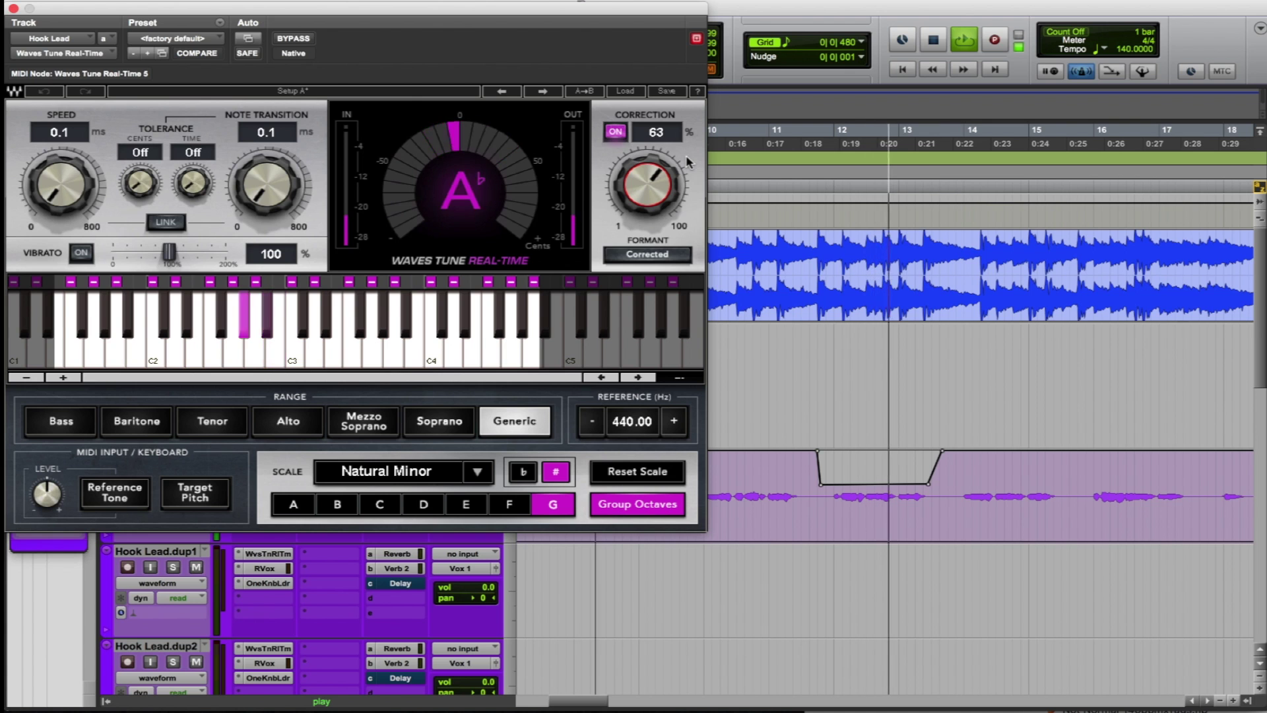
scroll(686, 161, up, 10)
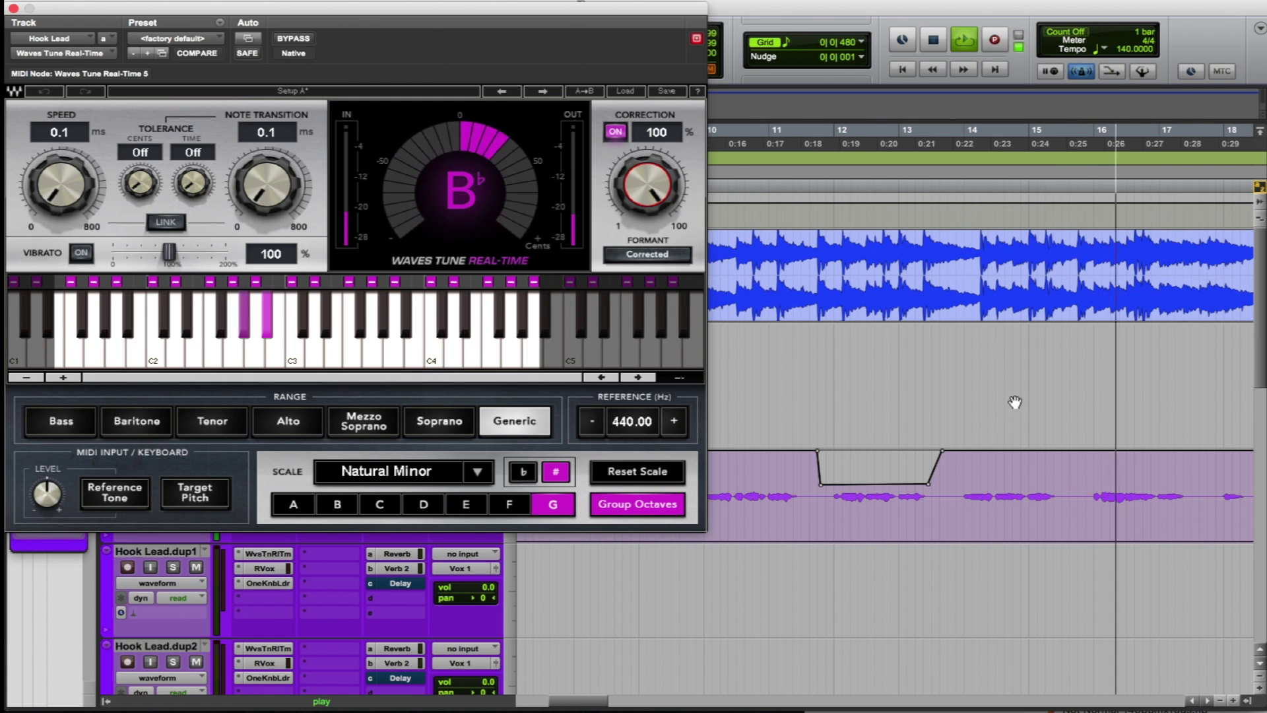
key(space)
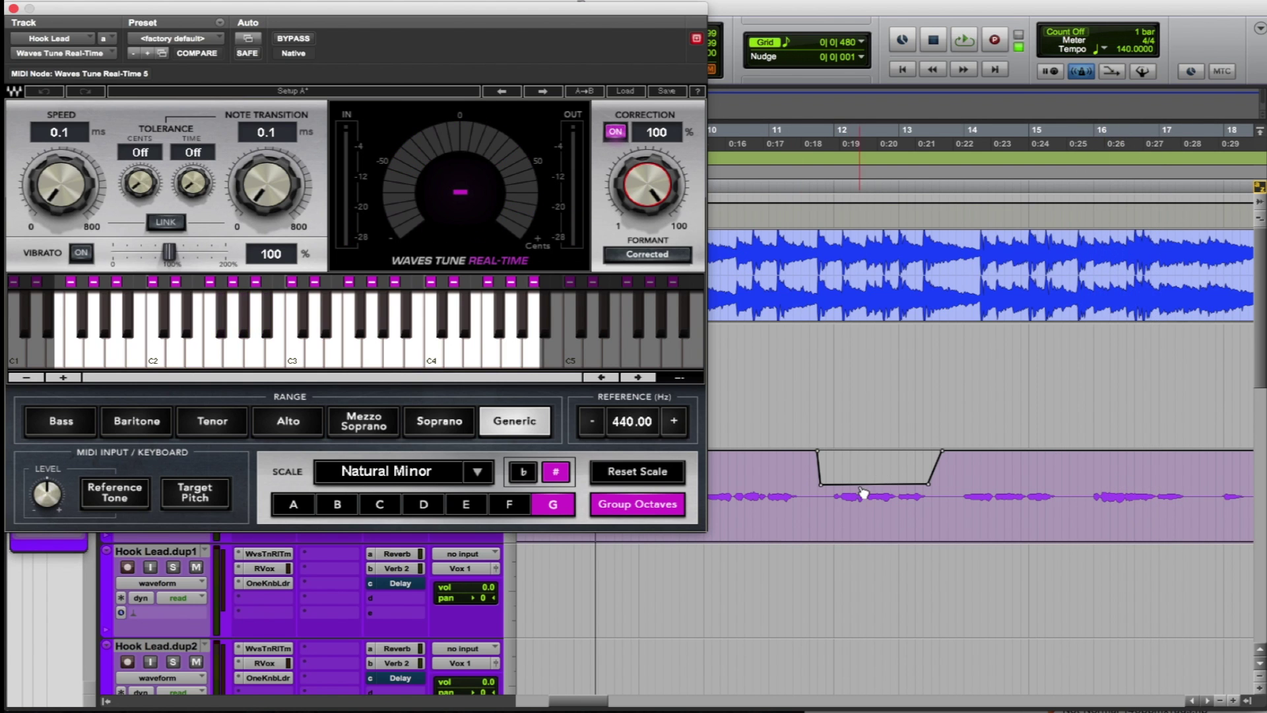
Undo the Correction automation dip on Hook Lead and play the song from bar 13
key(super+z)
key(super+z)
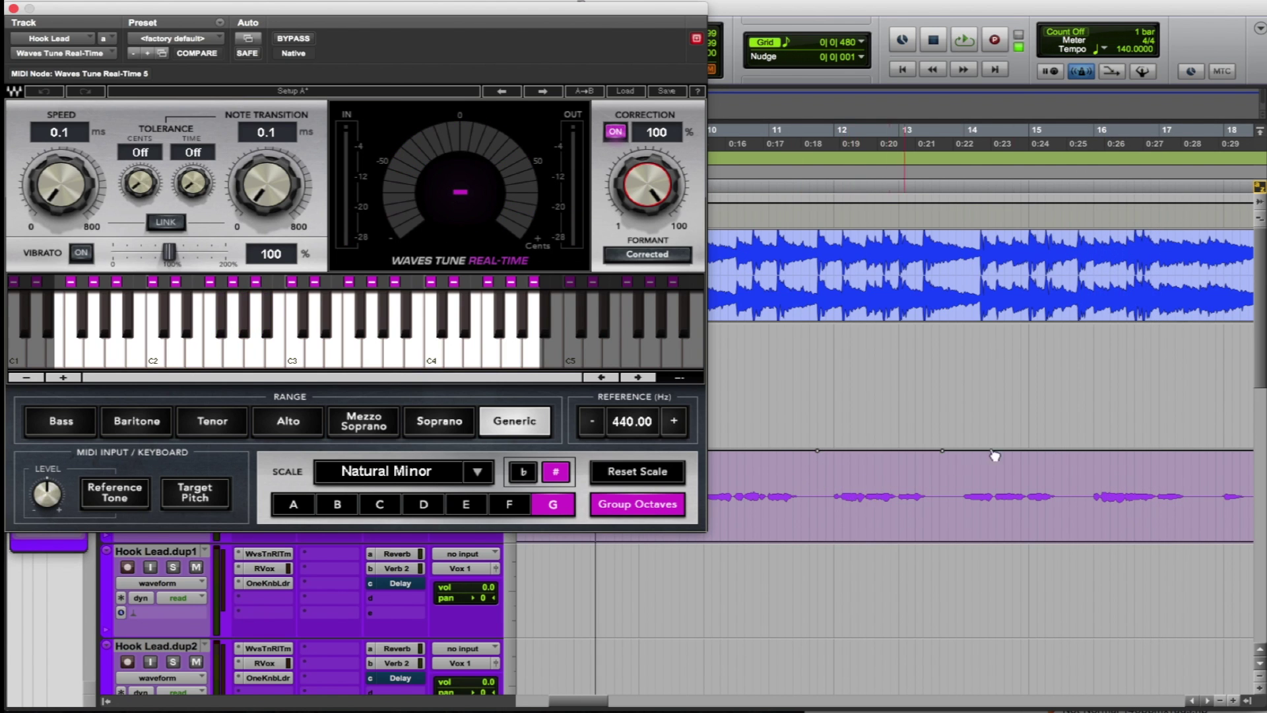
click(918, 185)
key(space)
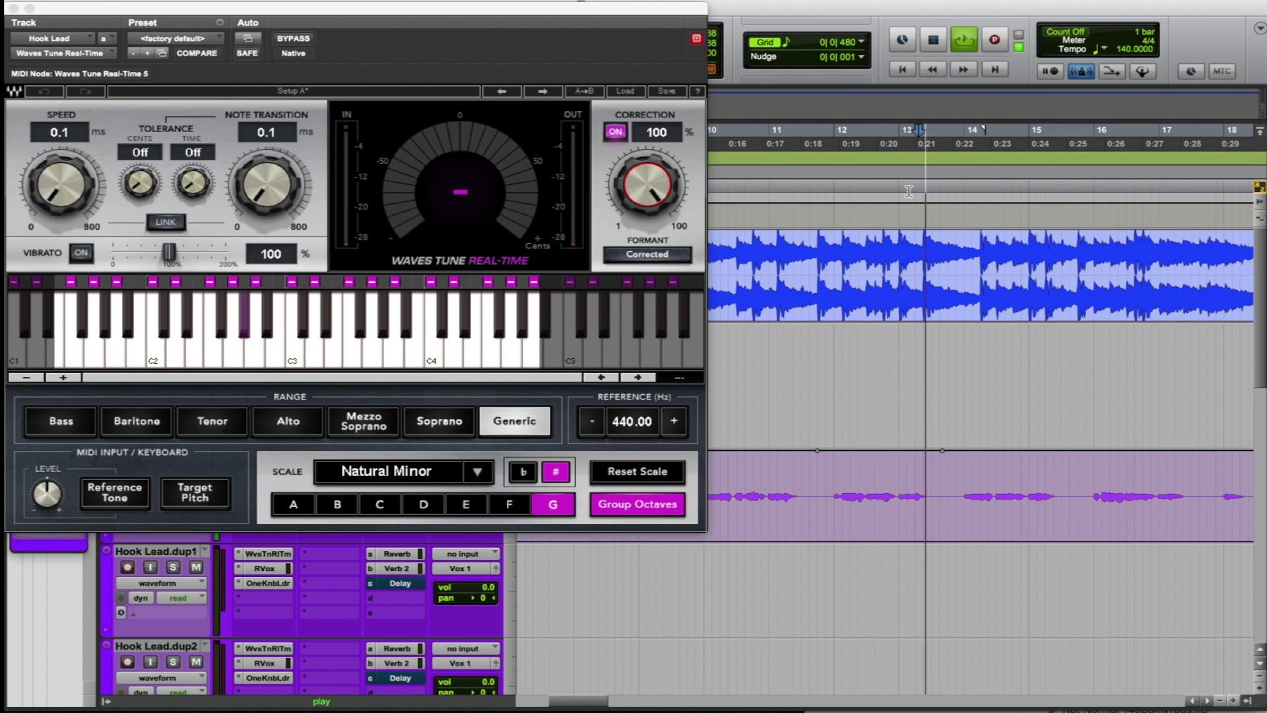
Pull Hook Lead's Correction automation down near the middle of bar 16, ramping back up by bar 17, and play from bar 15
scroll(951, 342, up, 1)
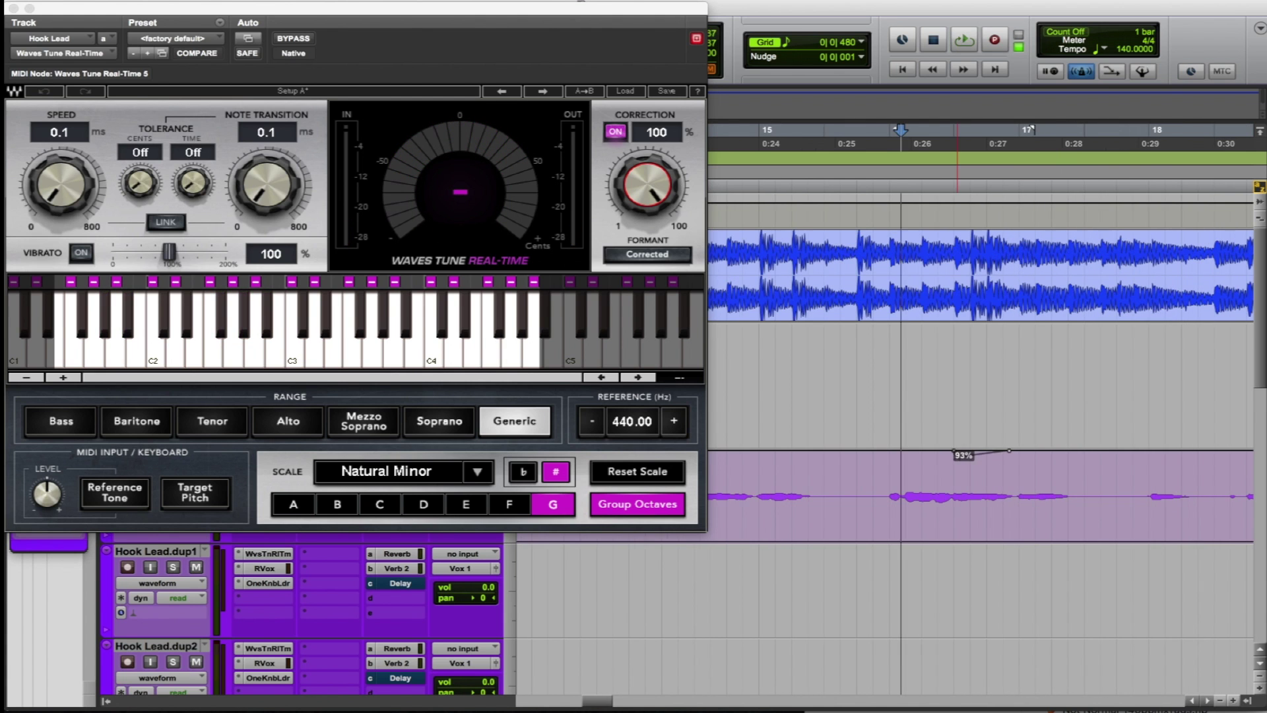
key(space)
drag(953, 450, 954, 469)
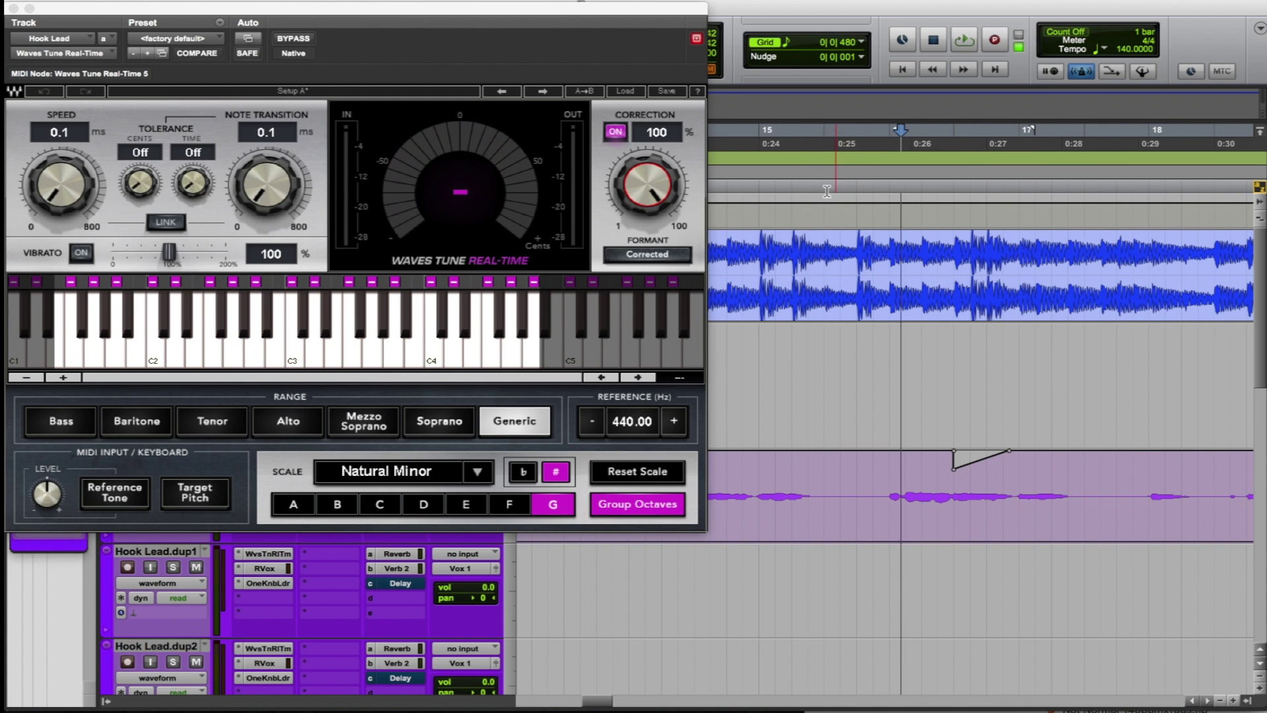
click(805, 186)
key(space)
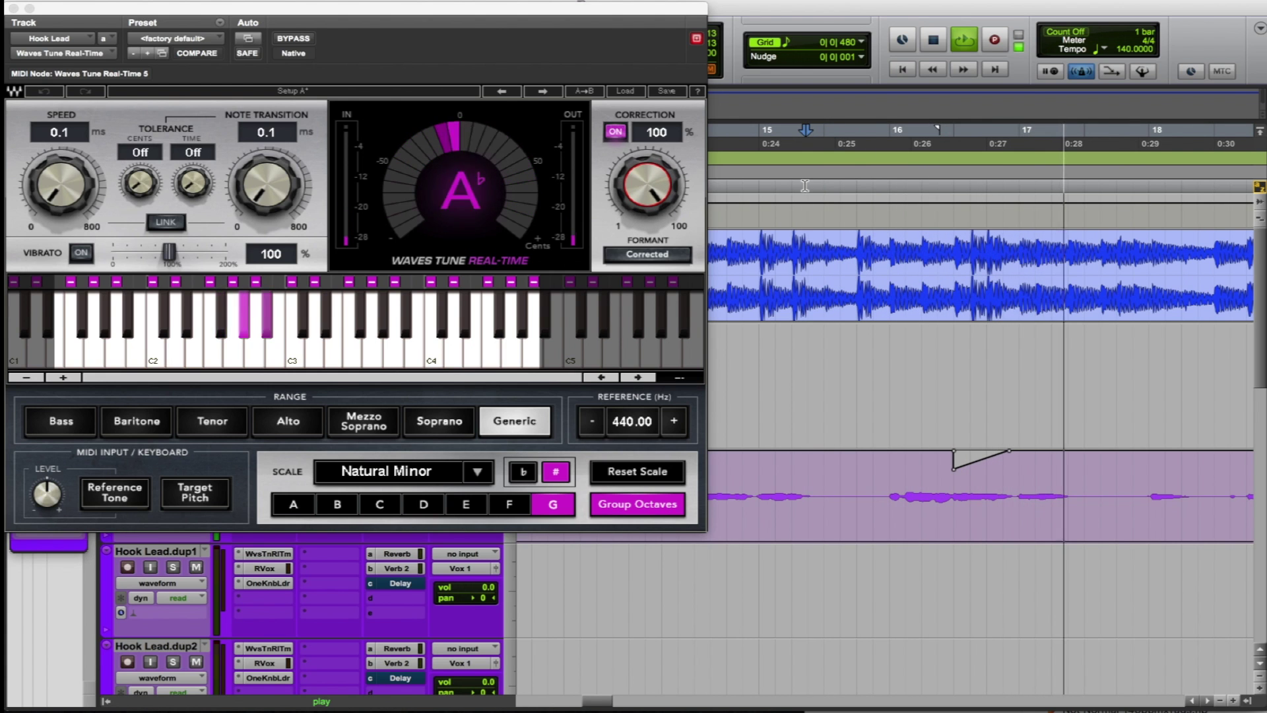
Replay the Hook Lead passage from the middle of bar 15 through the Correction dip in bar 16
key(space)
key(space)
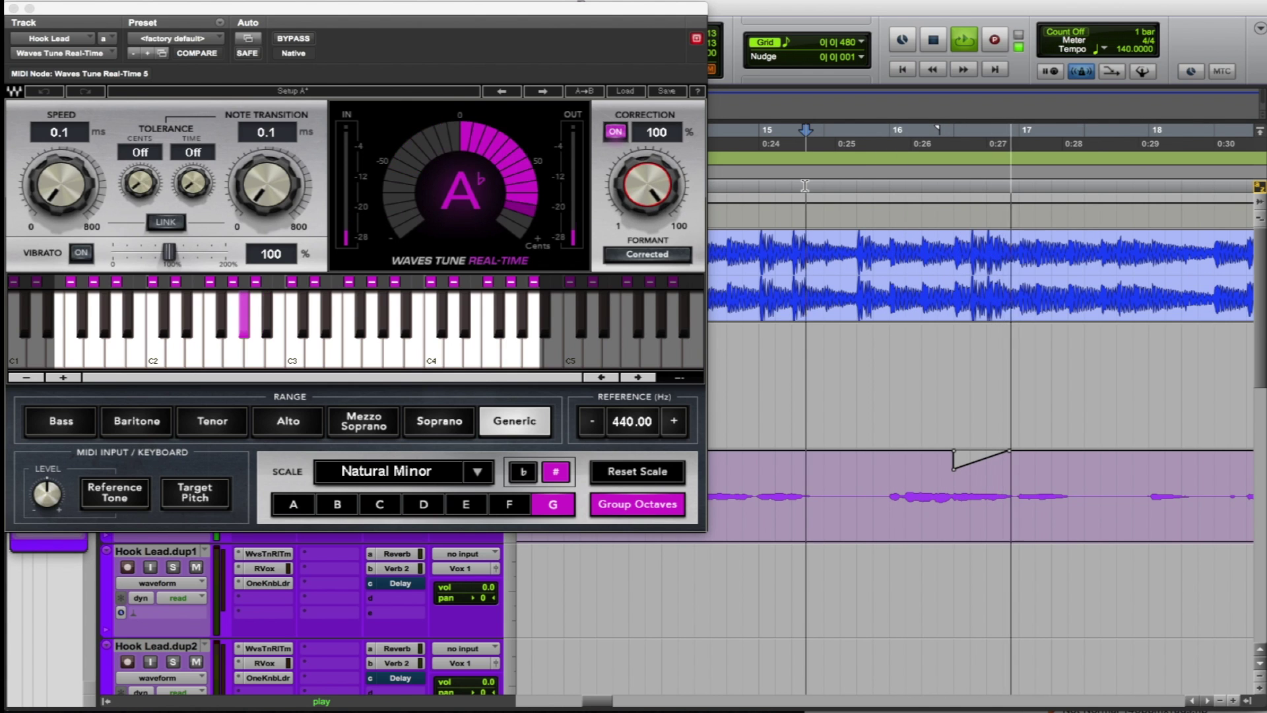
key(space)
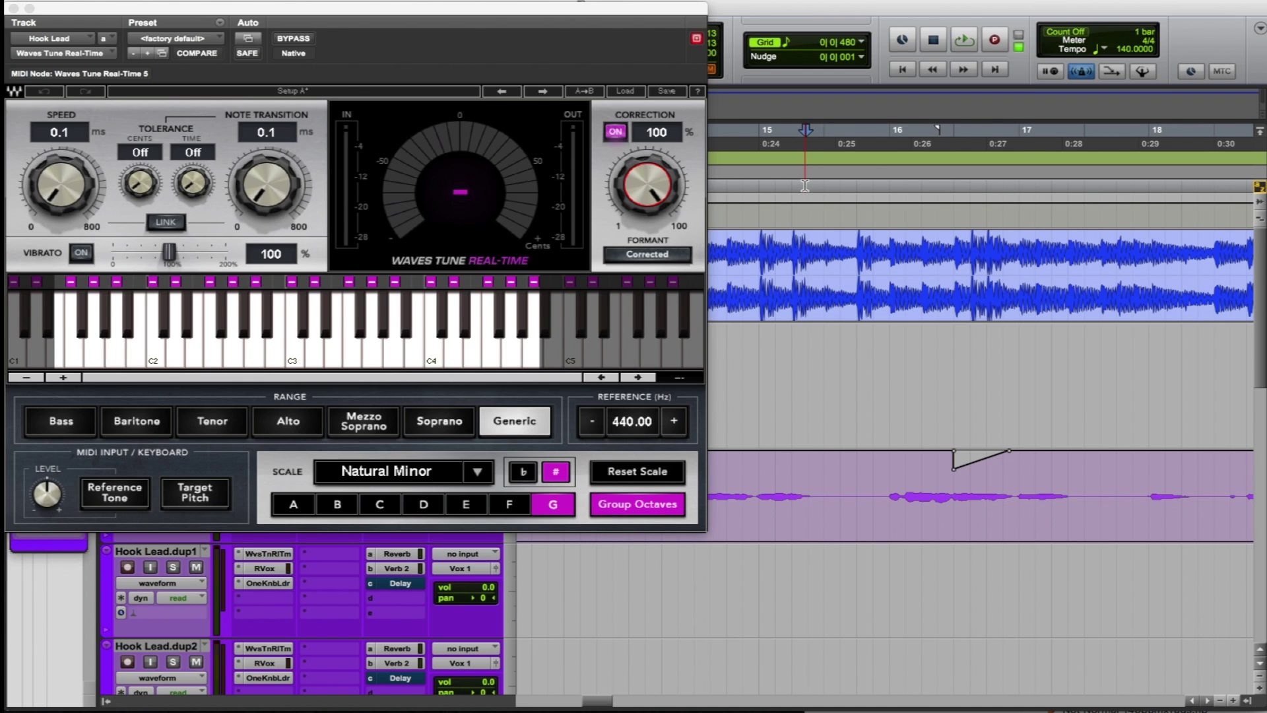
Flatten the bar 16 dip in Hook Lead's Correction automation to full correction and play from mid-bar 15 to compare
click(811, 168)
key(space)
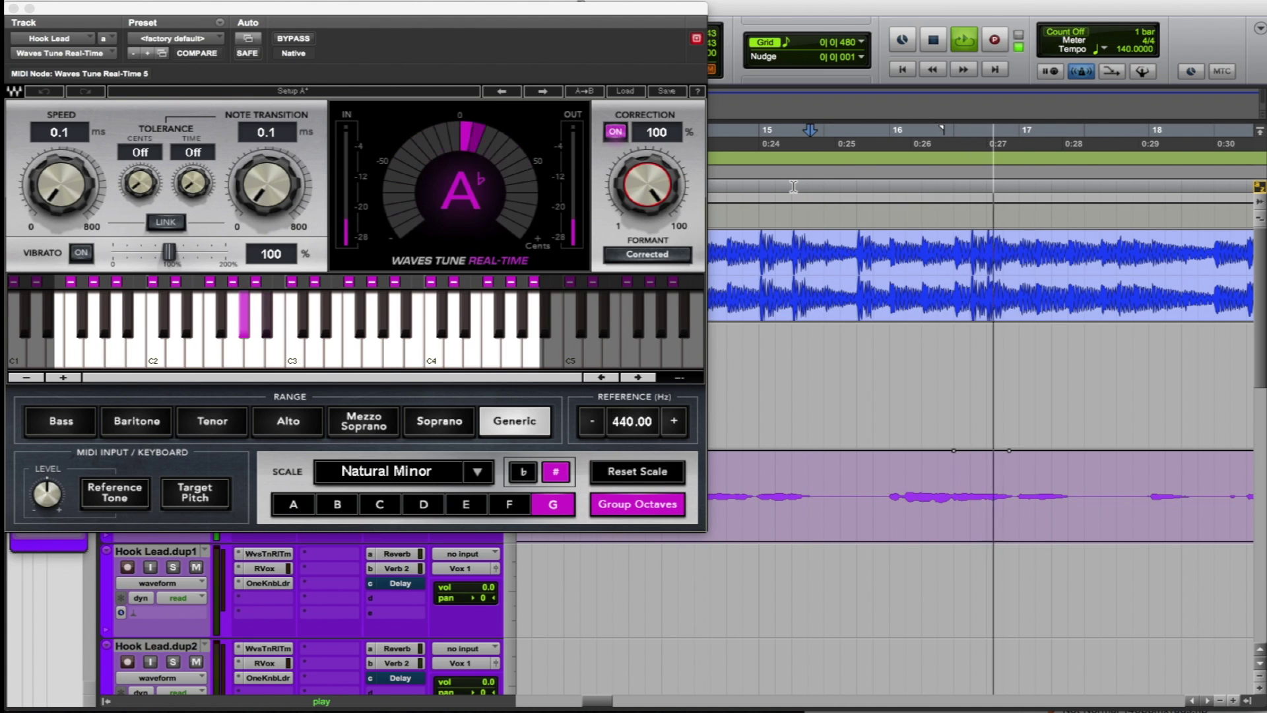
key(space)
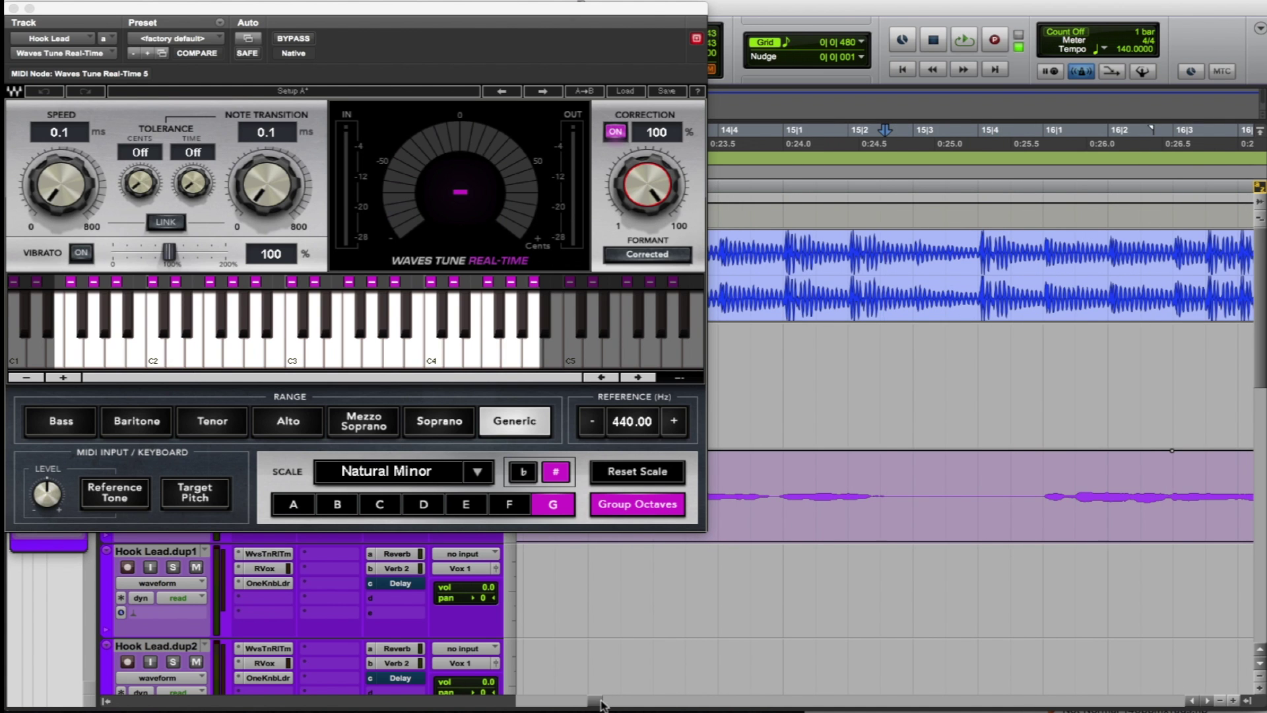
Pull Hook Lead's Correction automation down at beat 3 of bar 16, ramping up by bar 17, and play from just before bar 16
key(super+bracketright)
drag(606, 703, 609, 703)
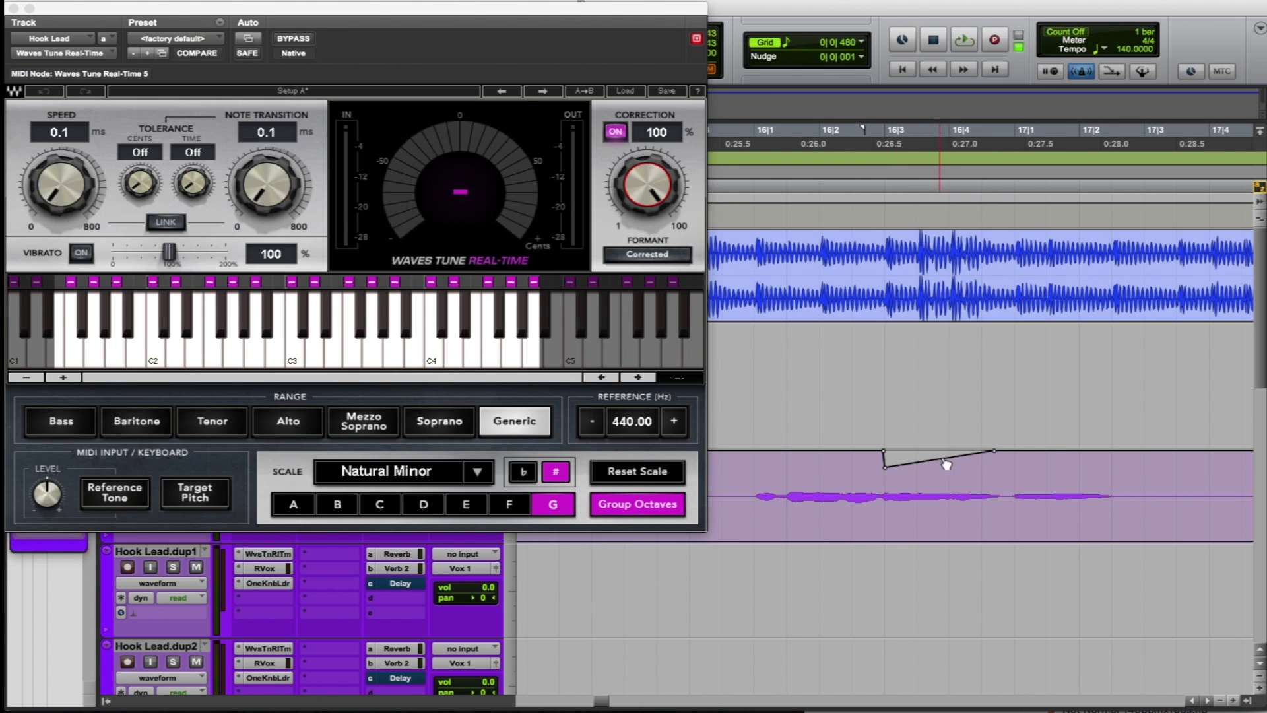
key(space)
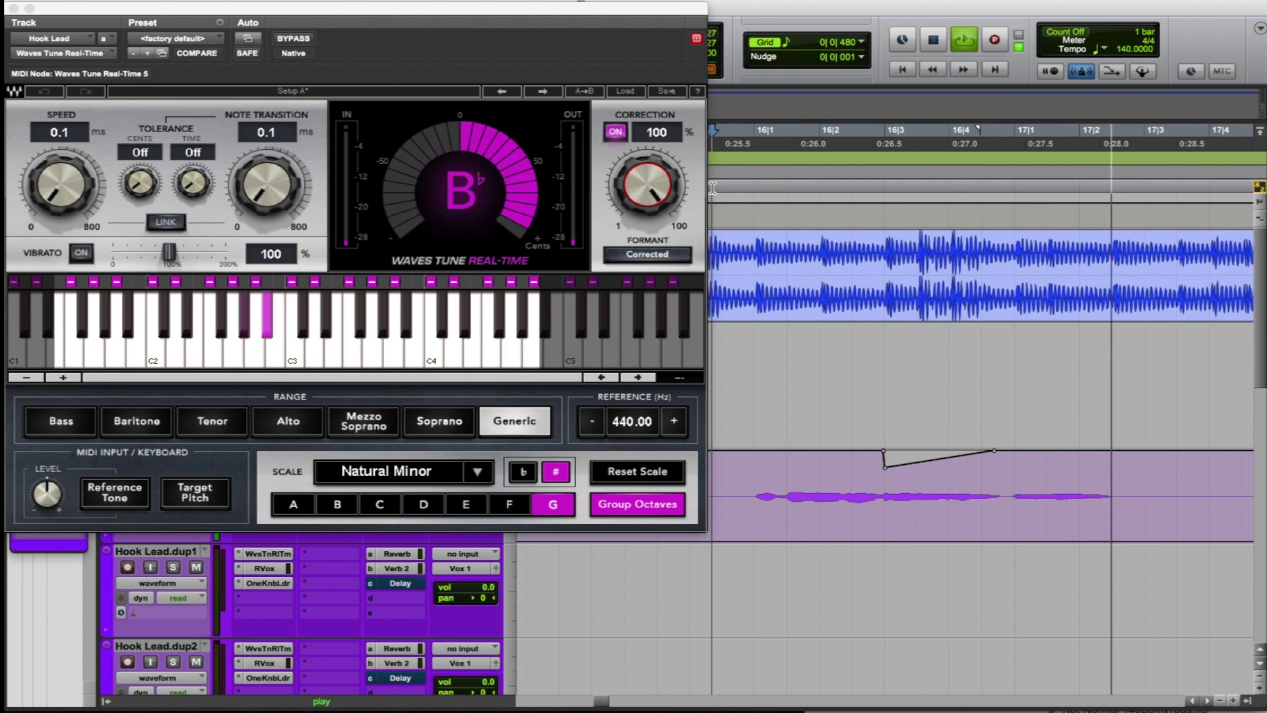
key(space)
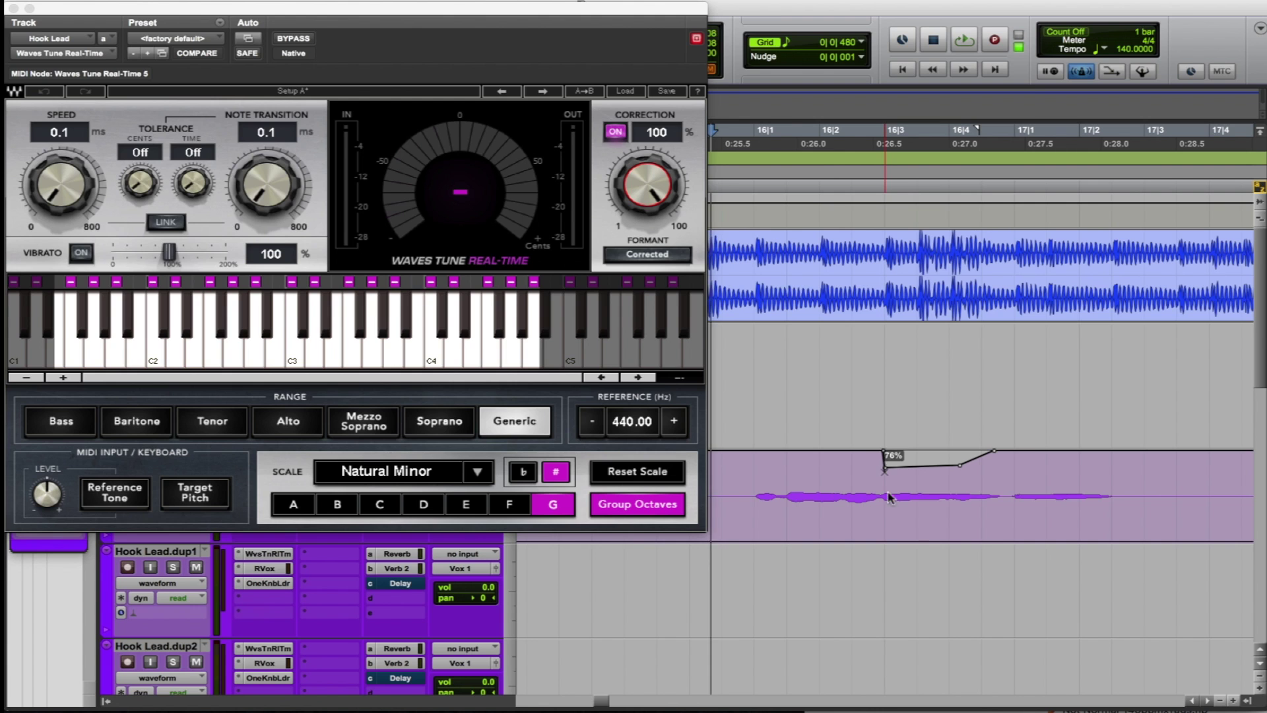
Add a breakpoint at beat 4 of bar 16, lower the dip's start at beat 3, and play from just before bar 16
click(888, 481)
drag(885, 471, 886, 477)
click(723, 188)
key(space)
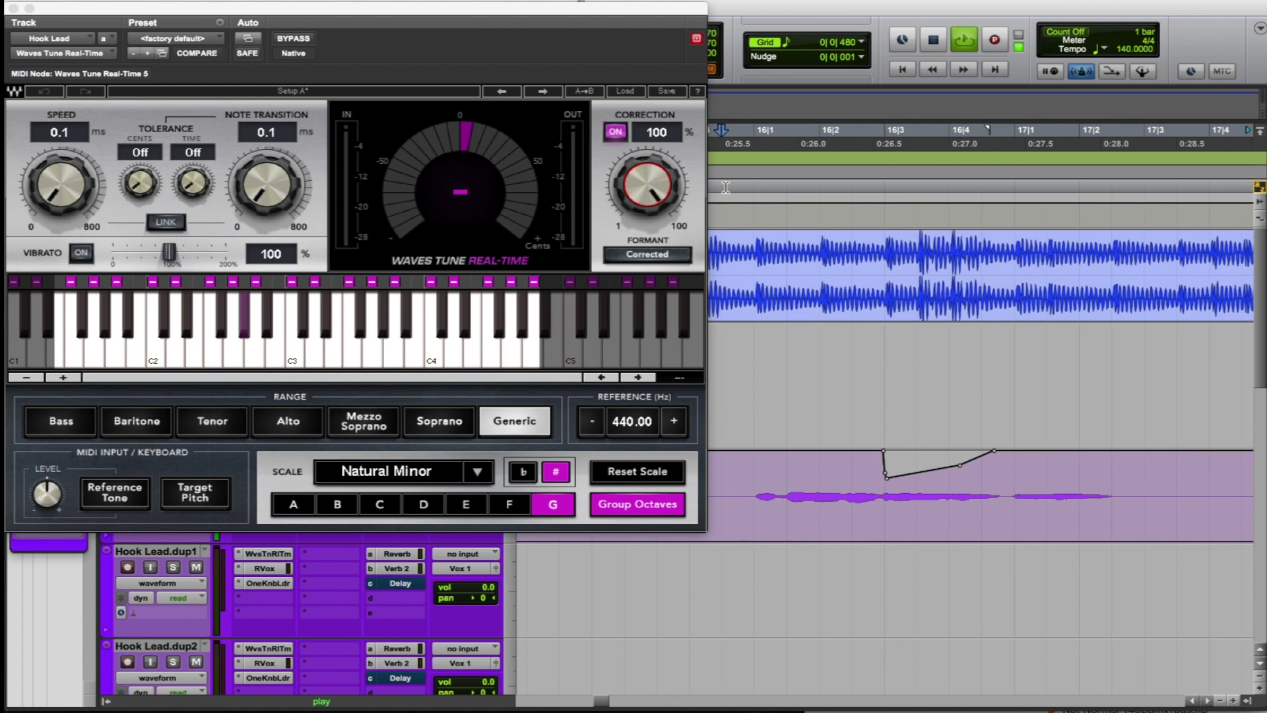
Play a longer stretch of the song from the second half of bar 13 past the bar 16 Correction dip
key(super+bracketleft)
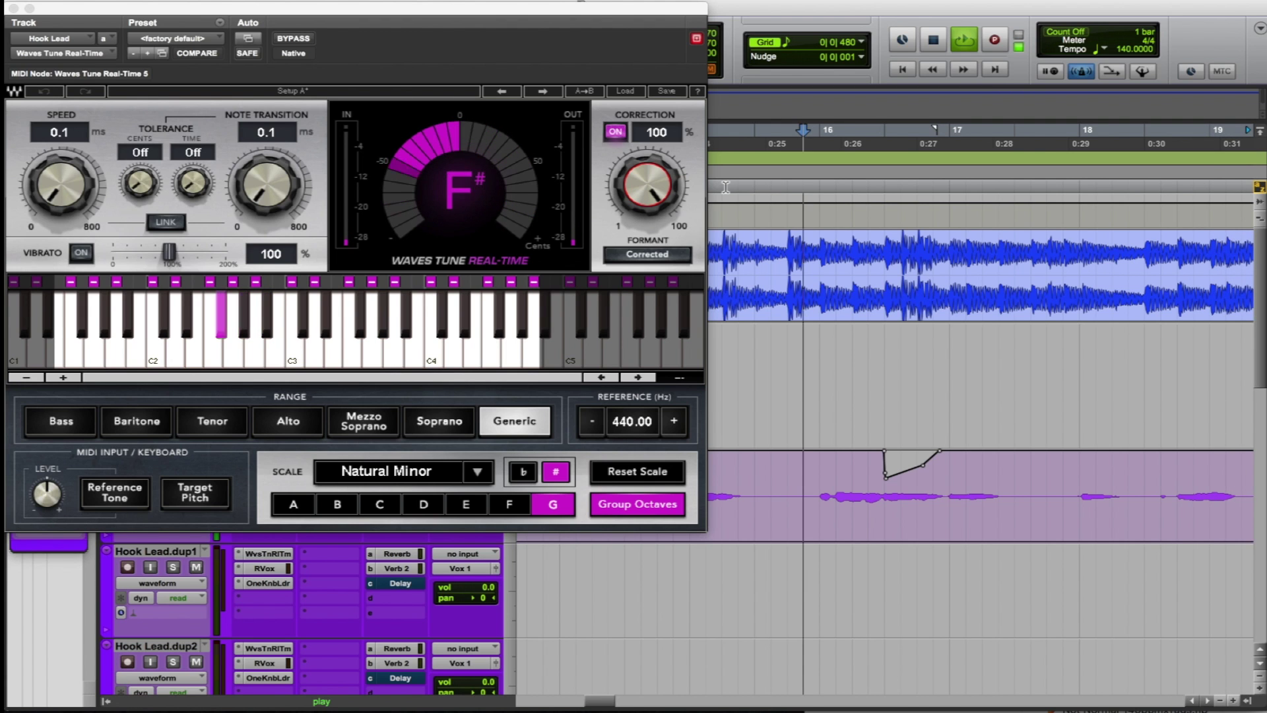
mouse_move(604, 702)
mouse_down()
mouse_move(639, 701)
mouse_move(600, 701)
mouse_up()
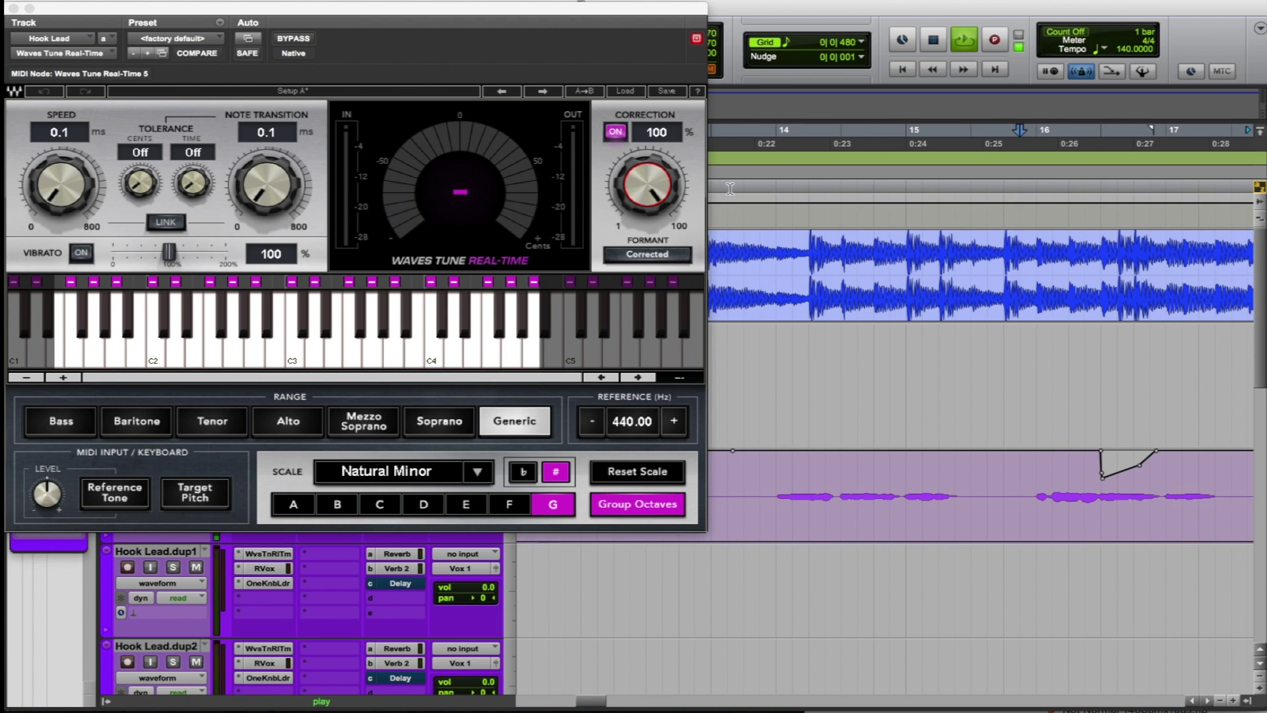
key(r)
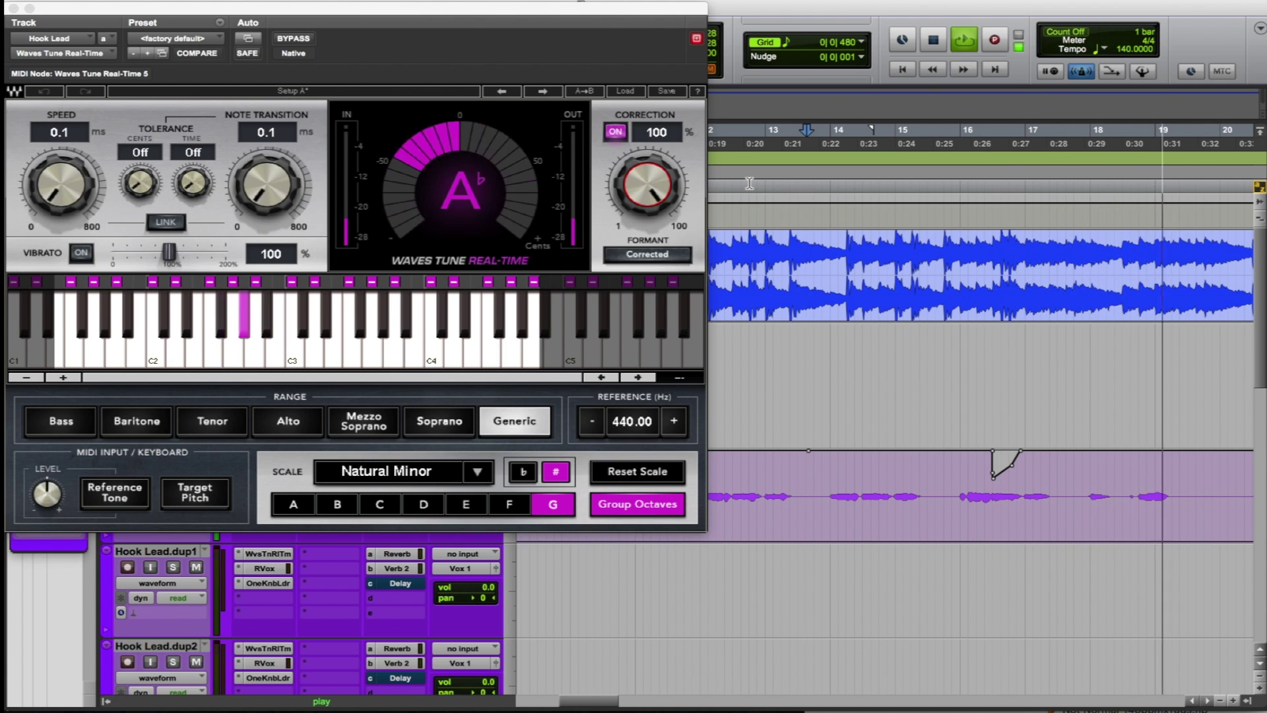
key(space)
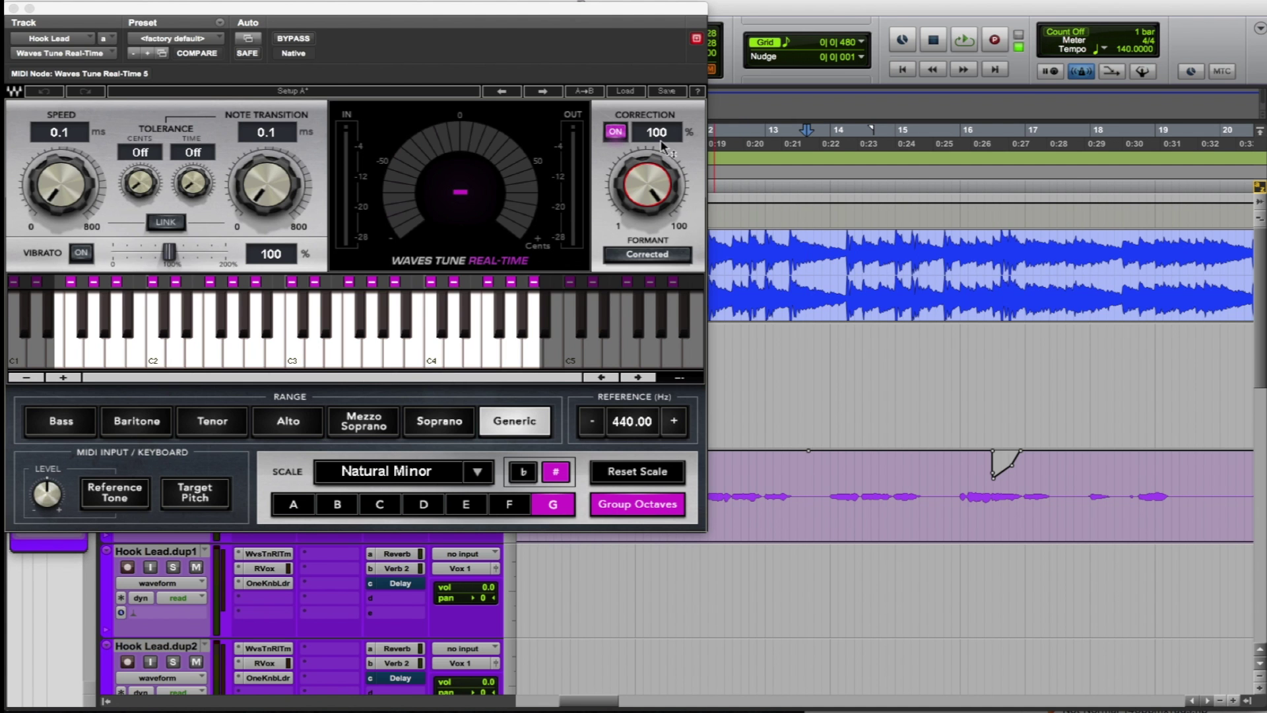
Enable automation of the Note Transition parameter in Hook Lead's Waves Tune Real-Time
drag(524, 12, 1000, 36)
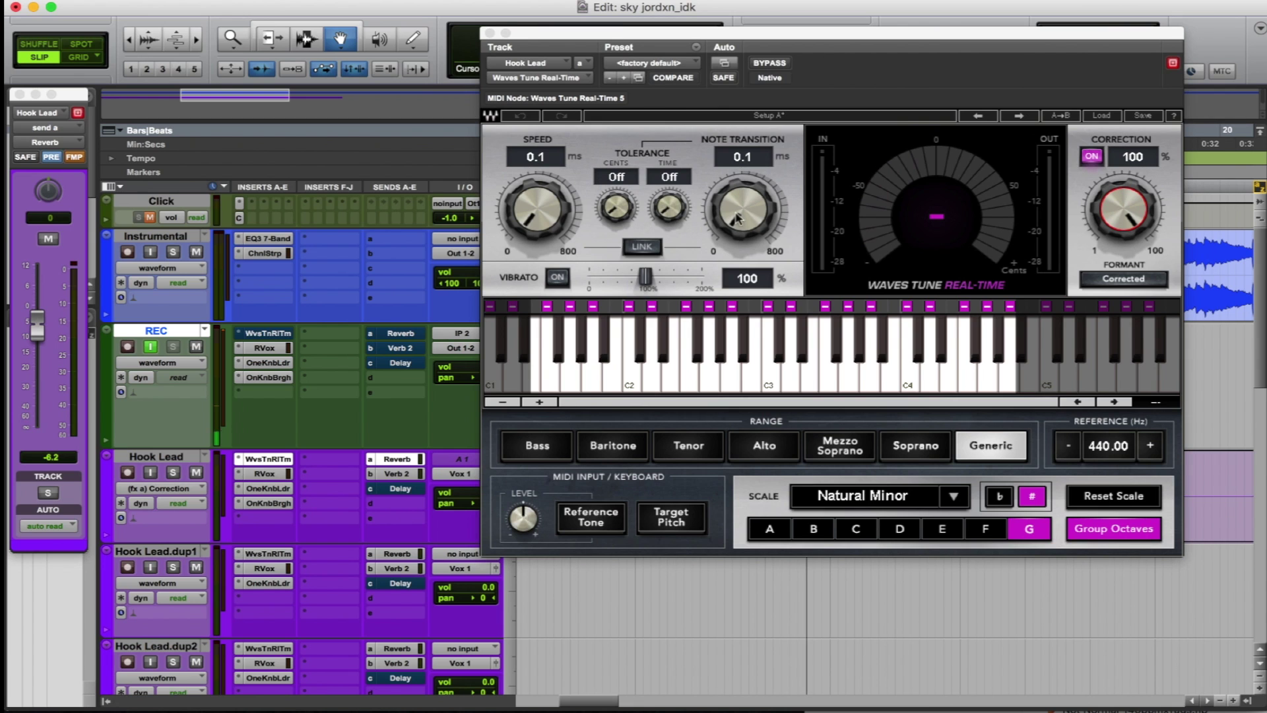
click(723, 64)
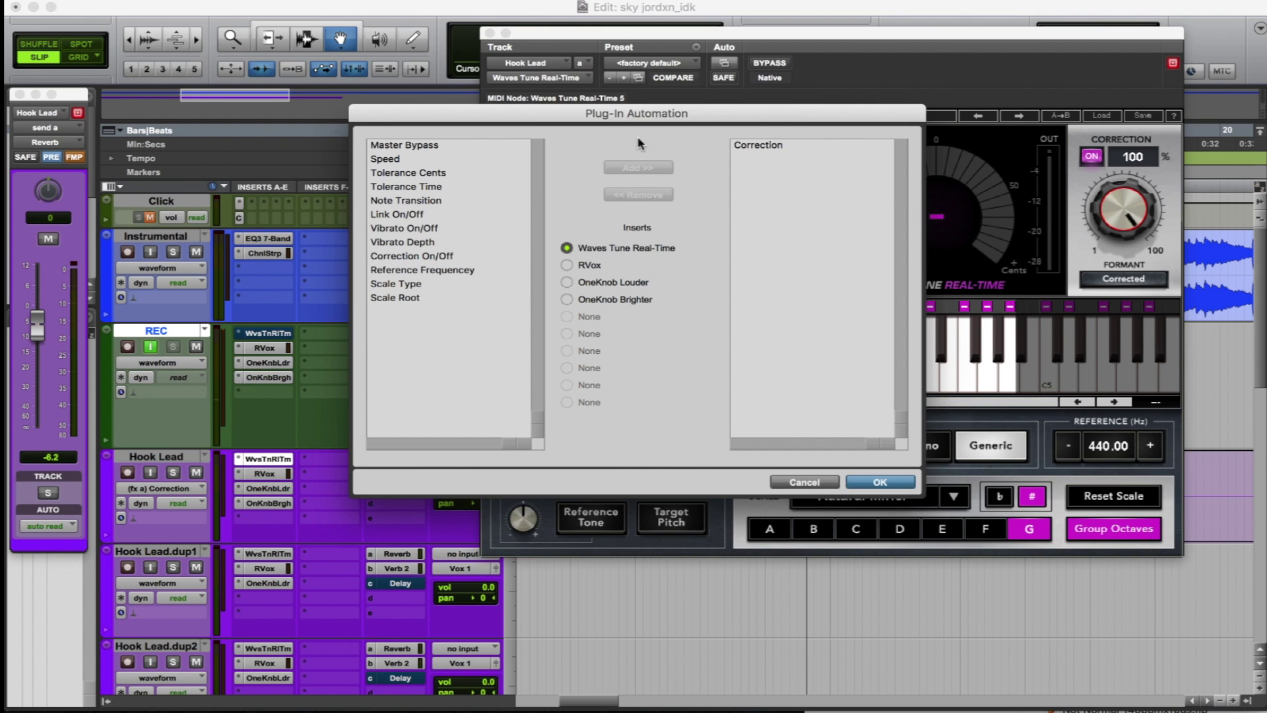
click(417, 201)
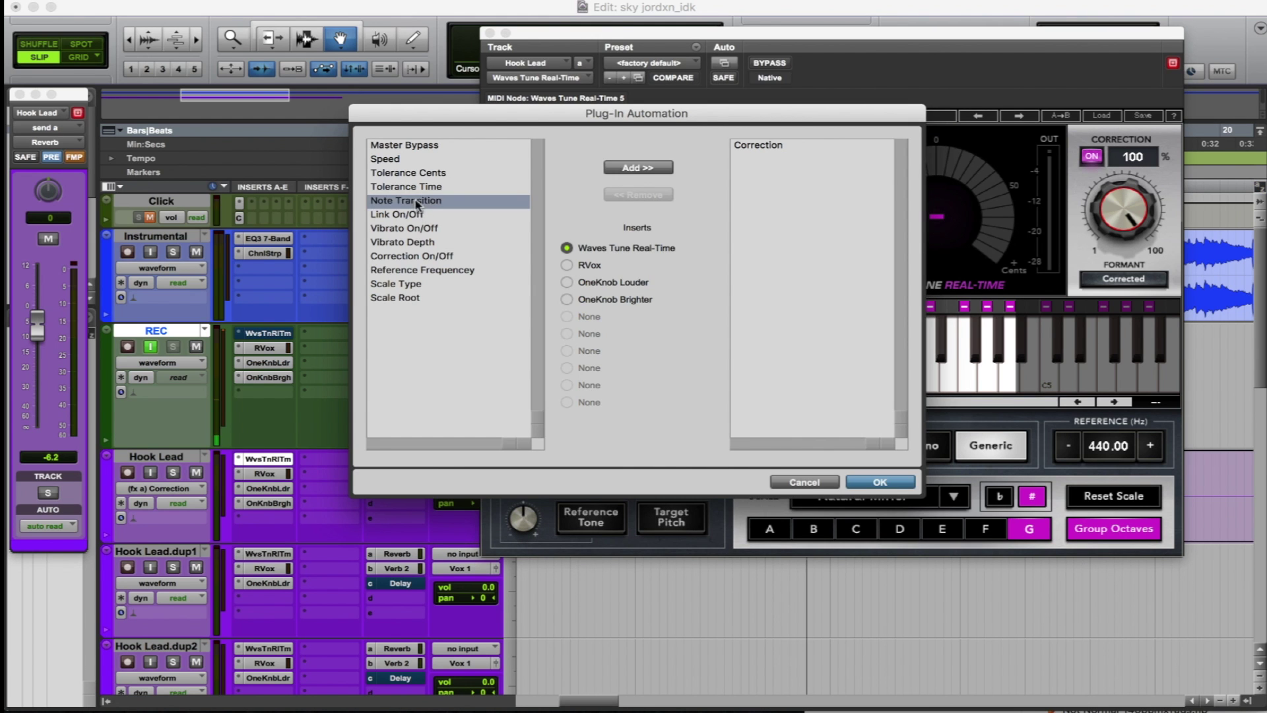
click(633, 169)
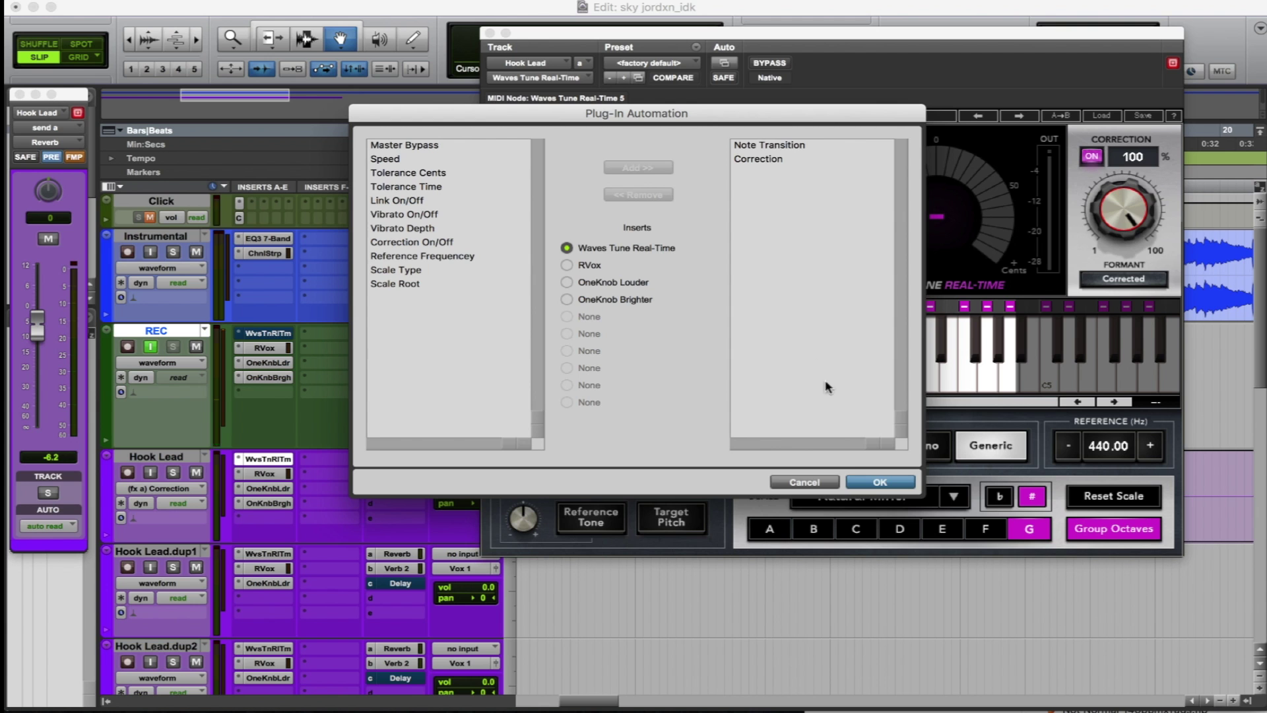
click(878, 482)
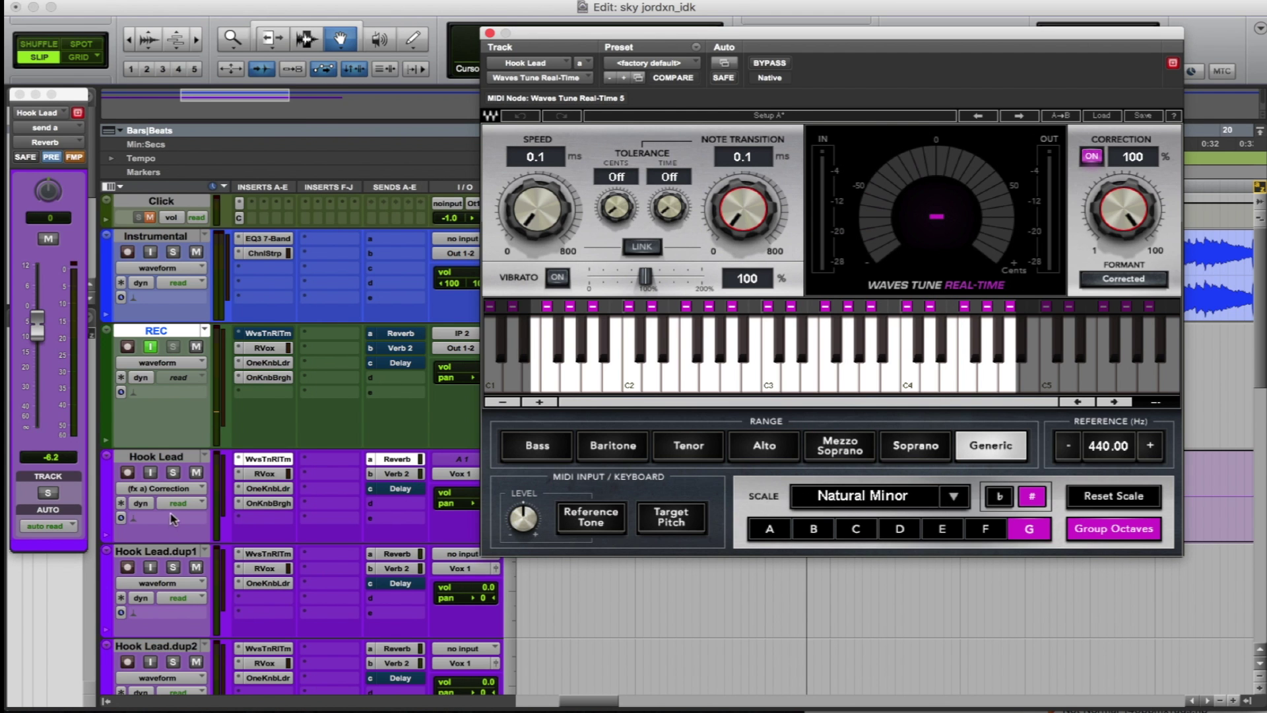
Show Hook Lead's Note Transition automation on the track and move the plug-in window clear of the timeline
click(186, 492)
mouse_move(186, 492)
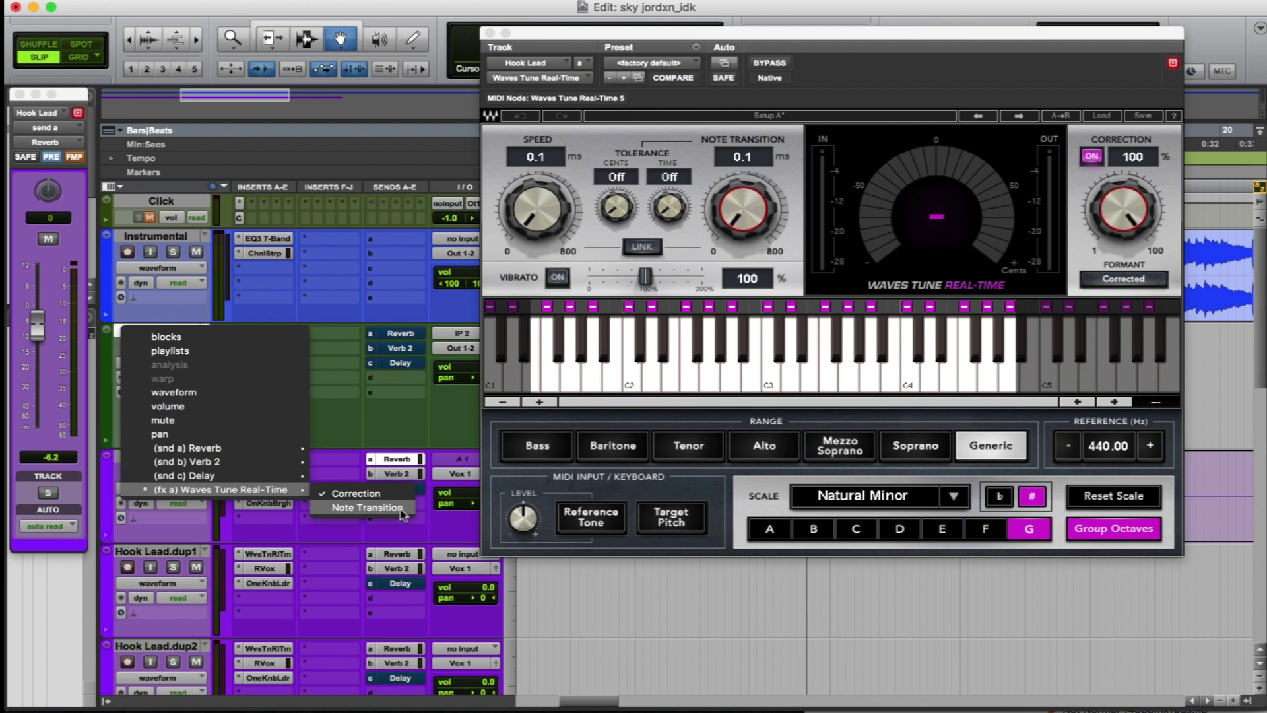
click(367, 508)
drag(908, 44, 365, 52)
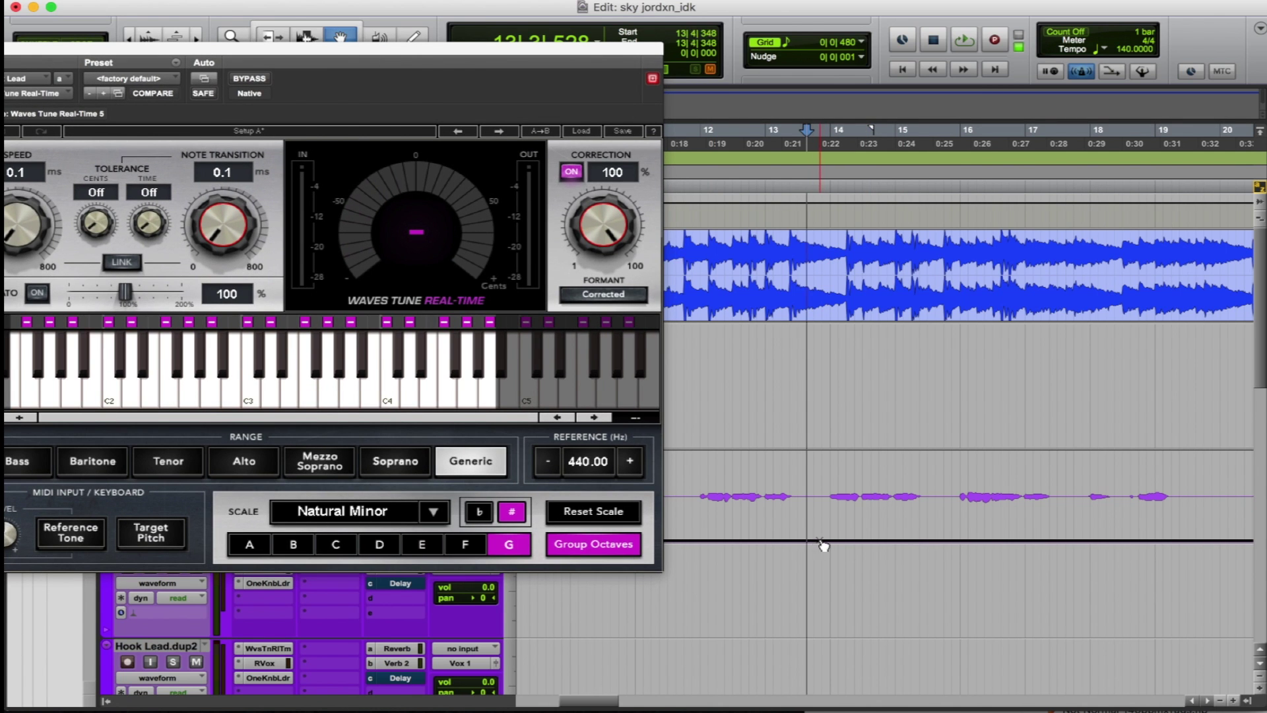
Raise Hook Lead's Note Transition automation to about 68 ms before bar 14, sloping down through mid-bar 15, and play from bar 12
drag(849, 541, 826, 492)
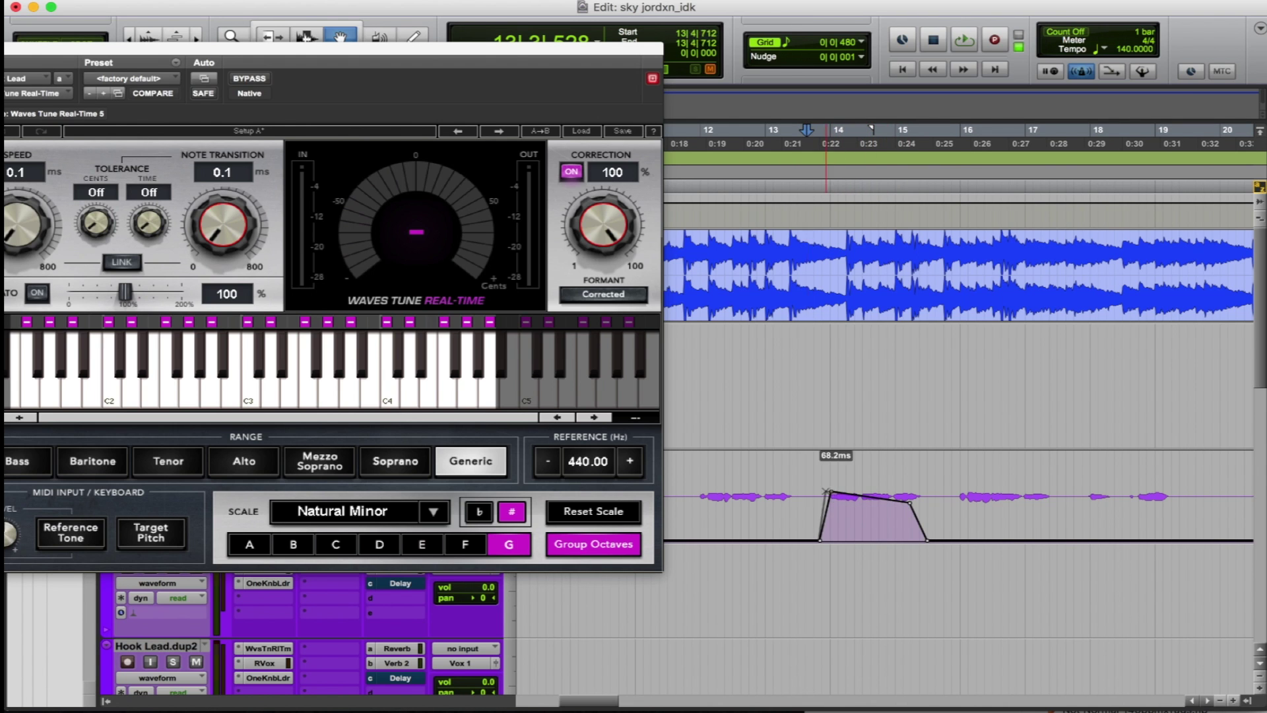
click(720, 190)
key(space)
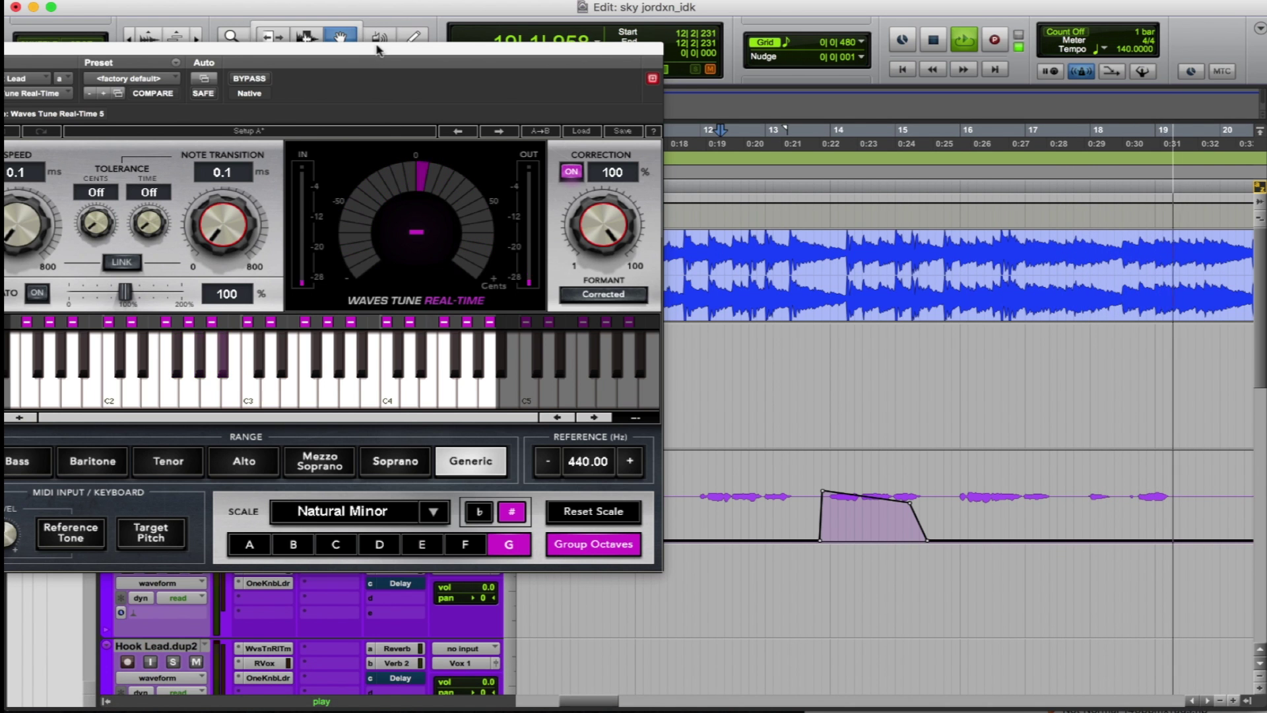
Flatten the raised Note Transition breakpoints between bars 14 and 15 back to the bottom of the lane
drag(386, 47, 437, 3)
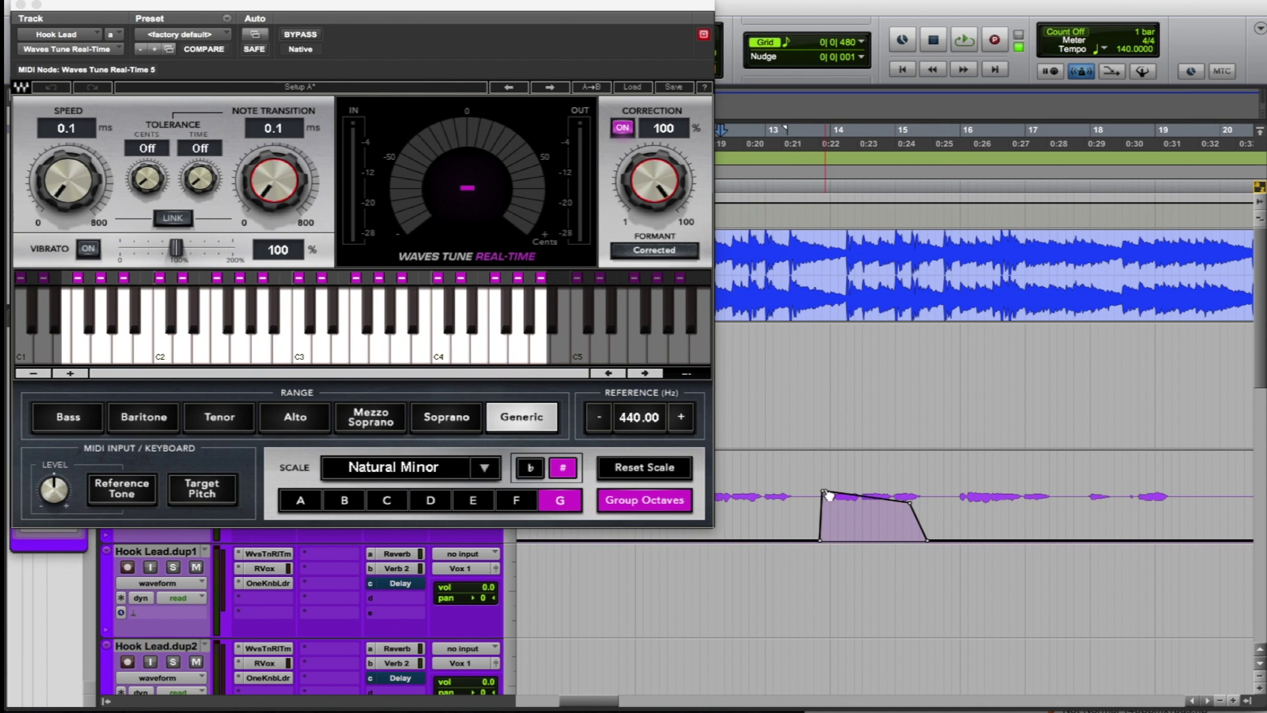
drag(822, 491, 859, 540)
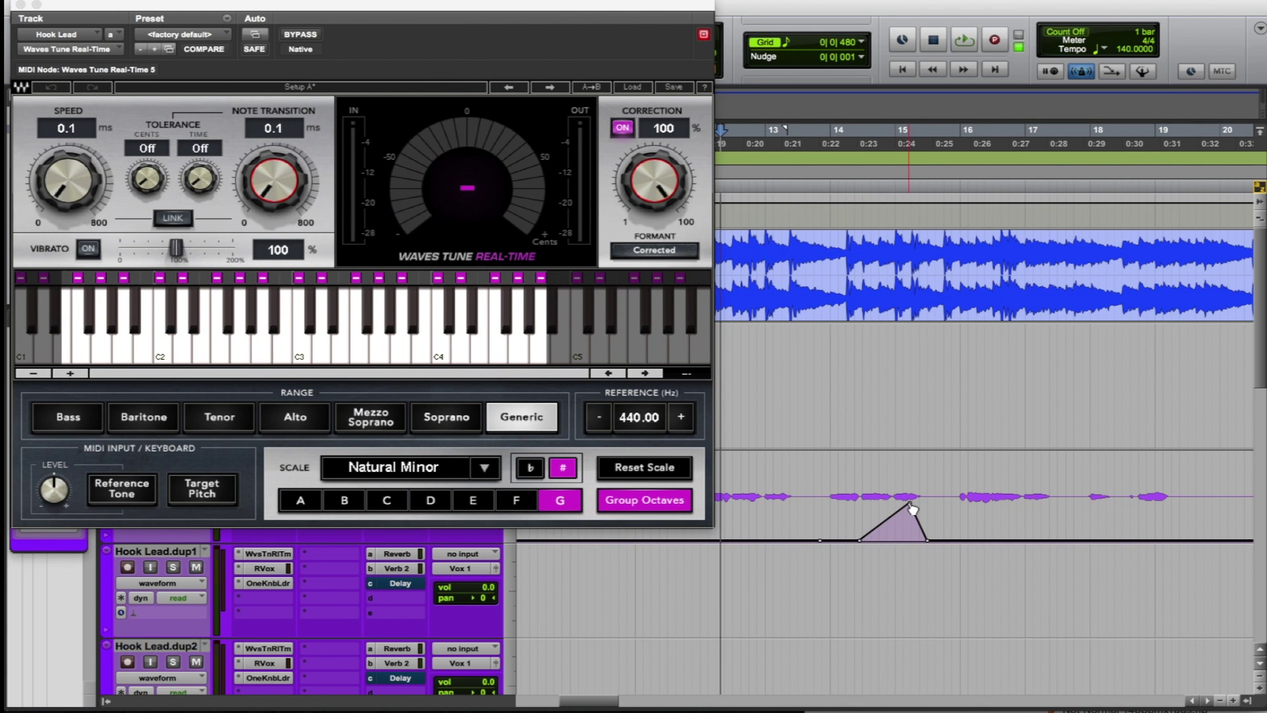
drag(909, 505, 900, 541)
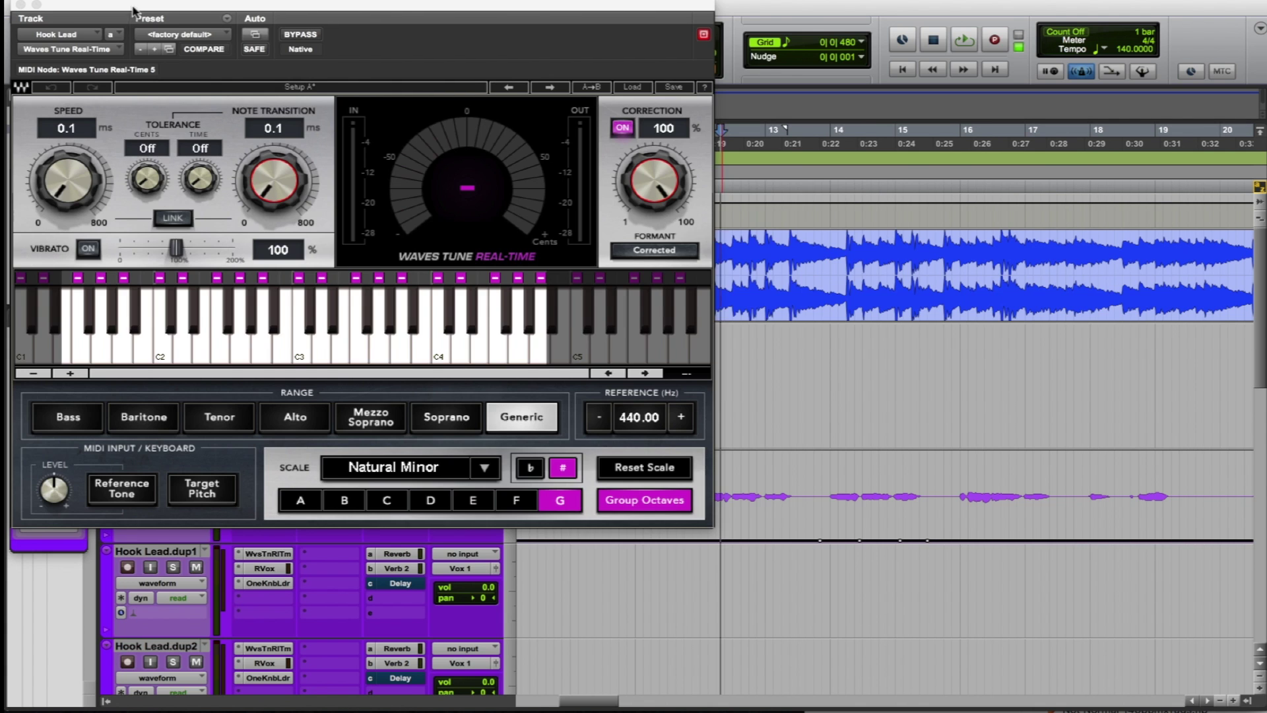
Examine the automation options for Waves Tune Real-Time's Speed and Scale Type controls without enabling either parameter
drag(125, 5, 279, 59)
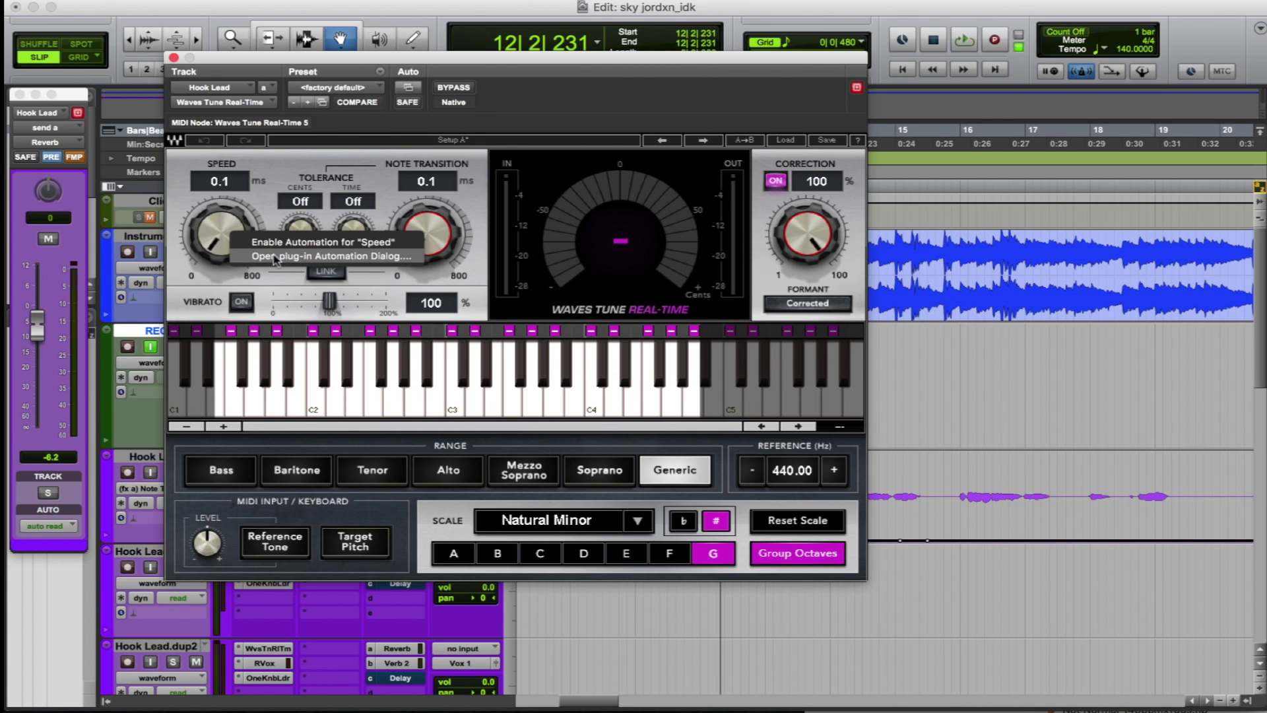
click(307, 257)
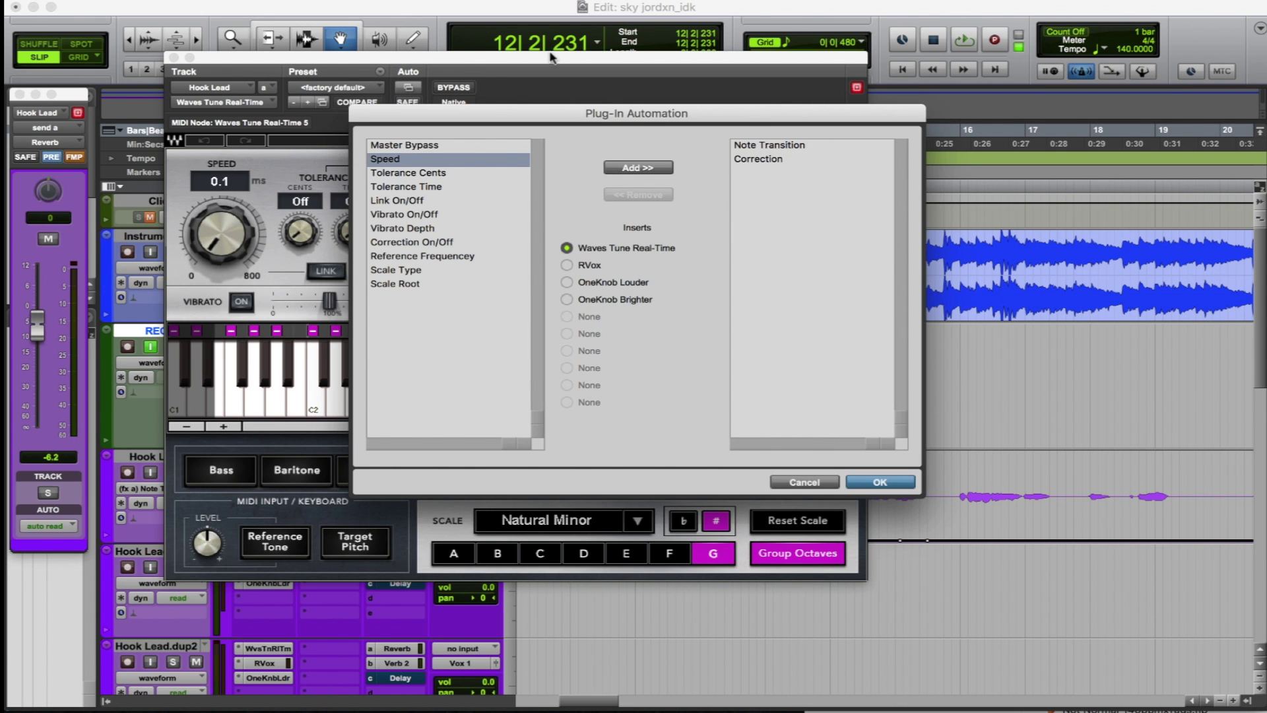
click(806, 484)
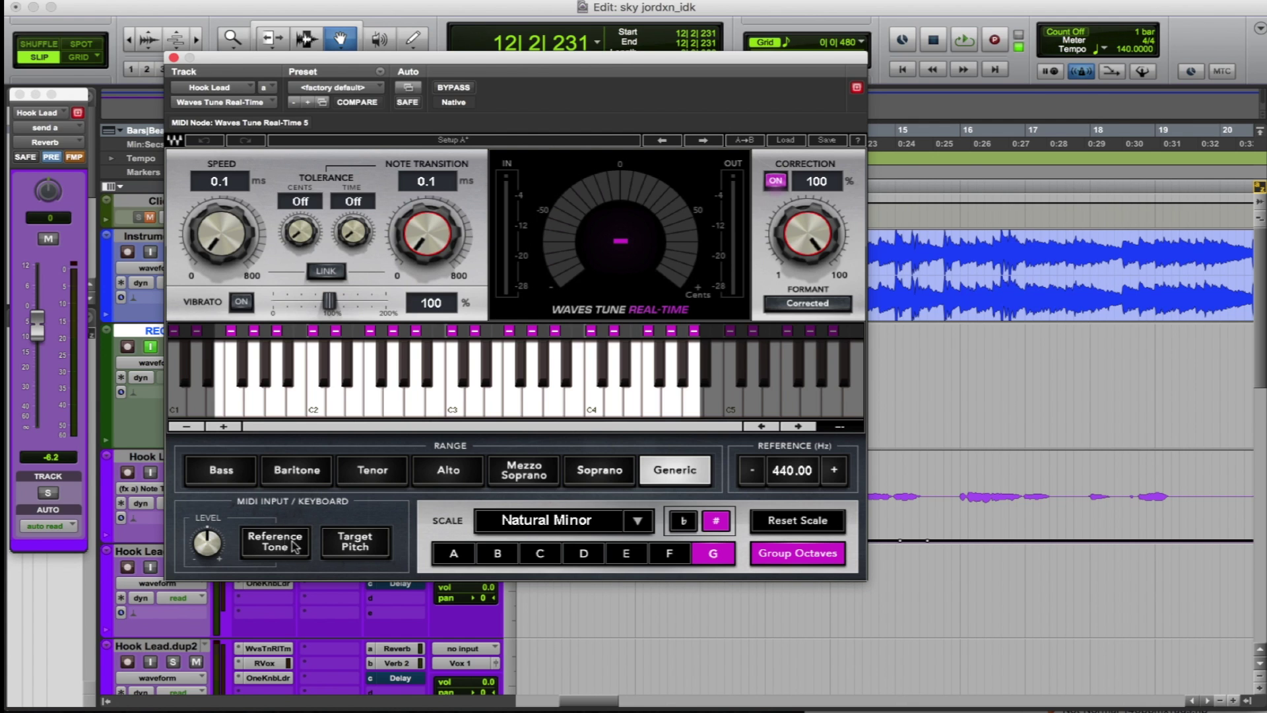
right_click(575, 526)
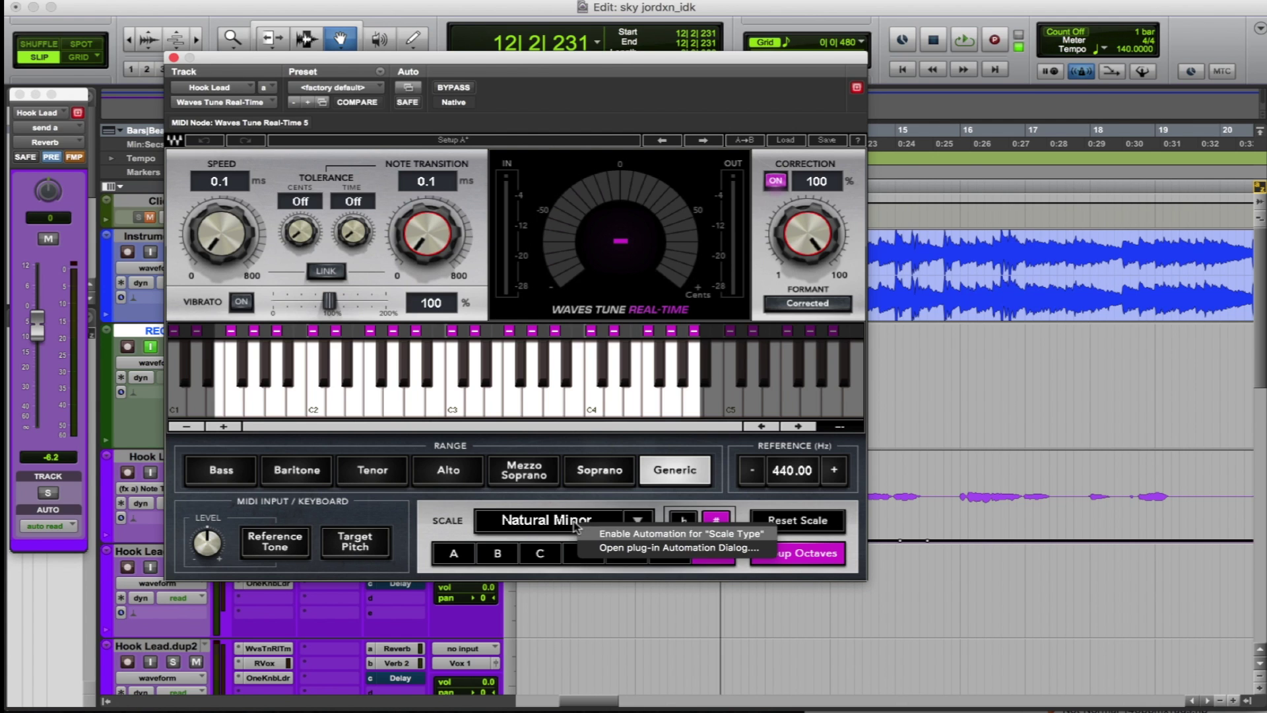
click(457, 528)
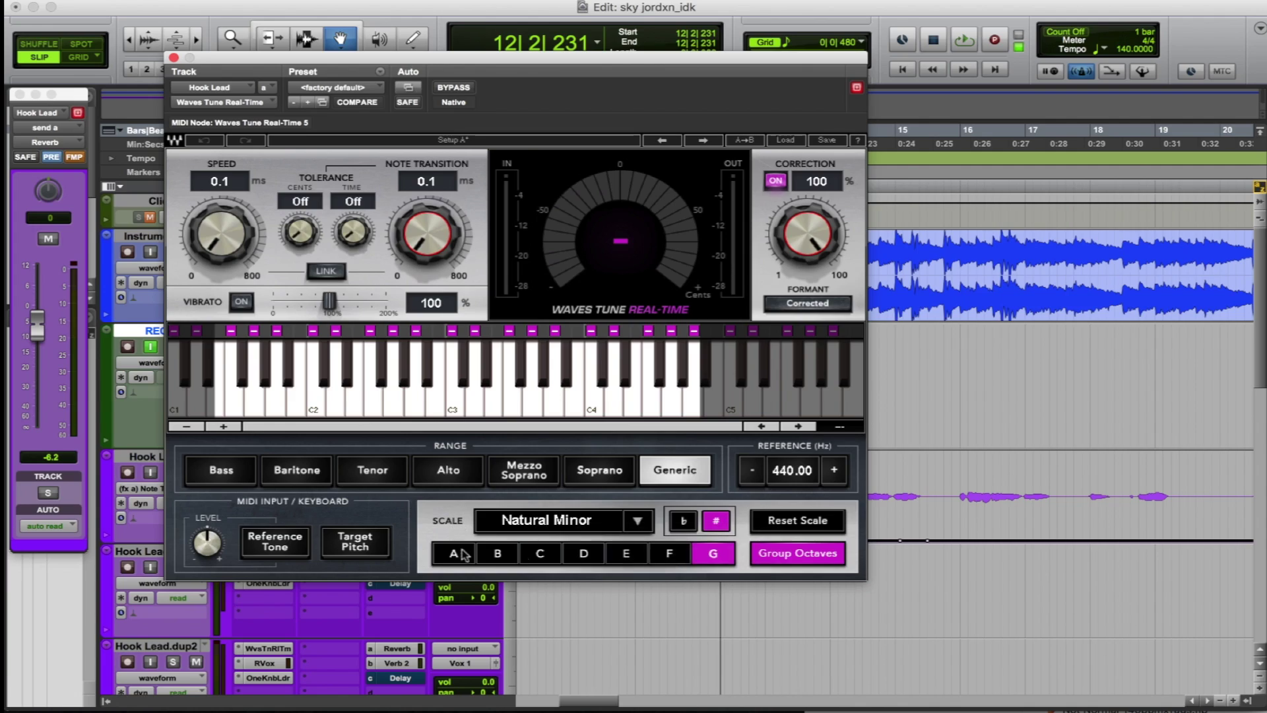